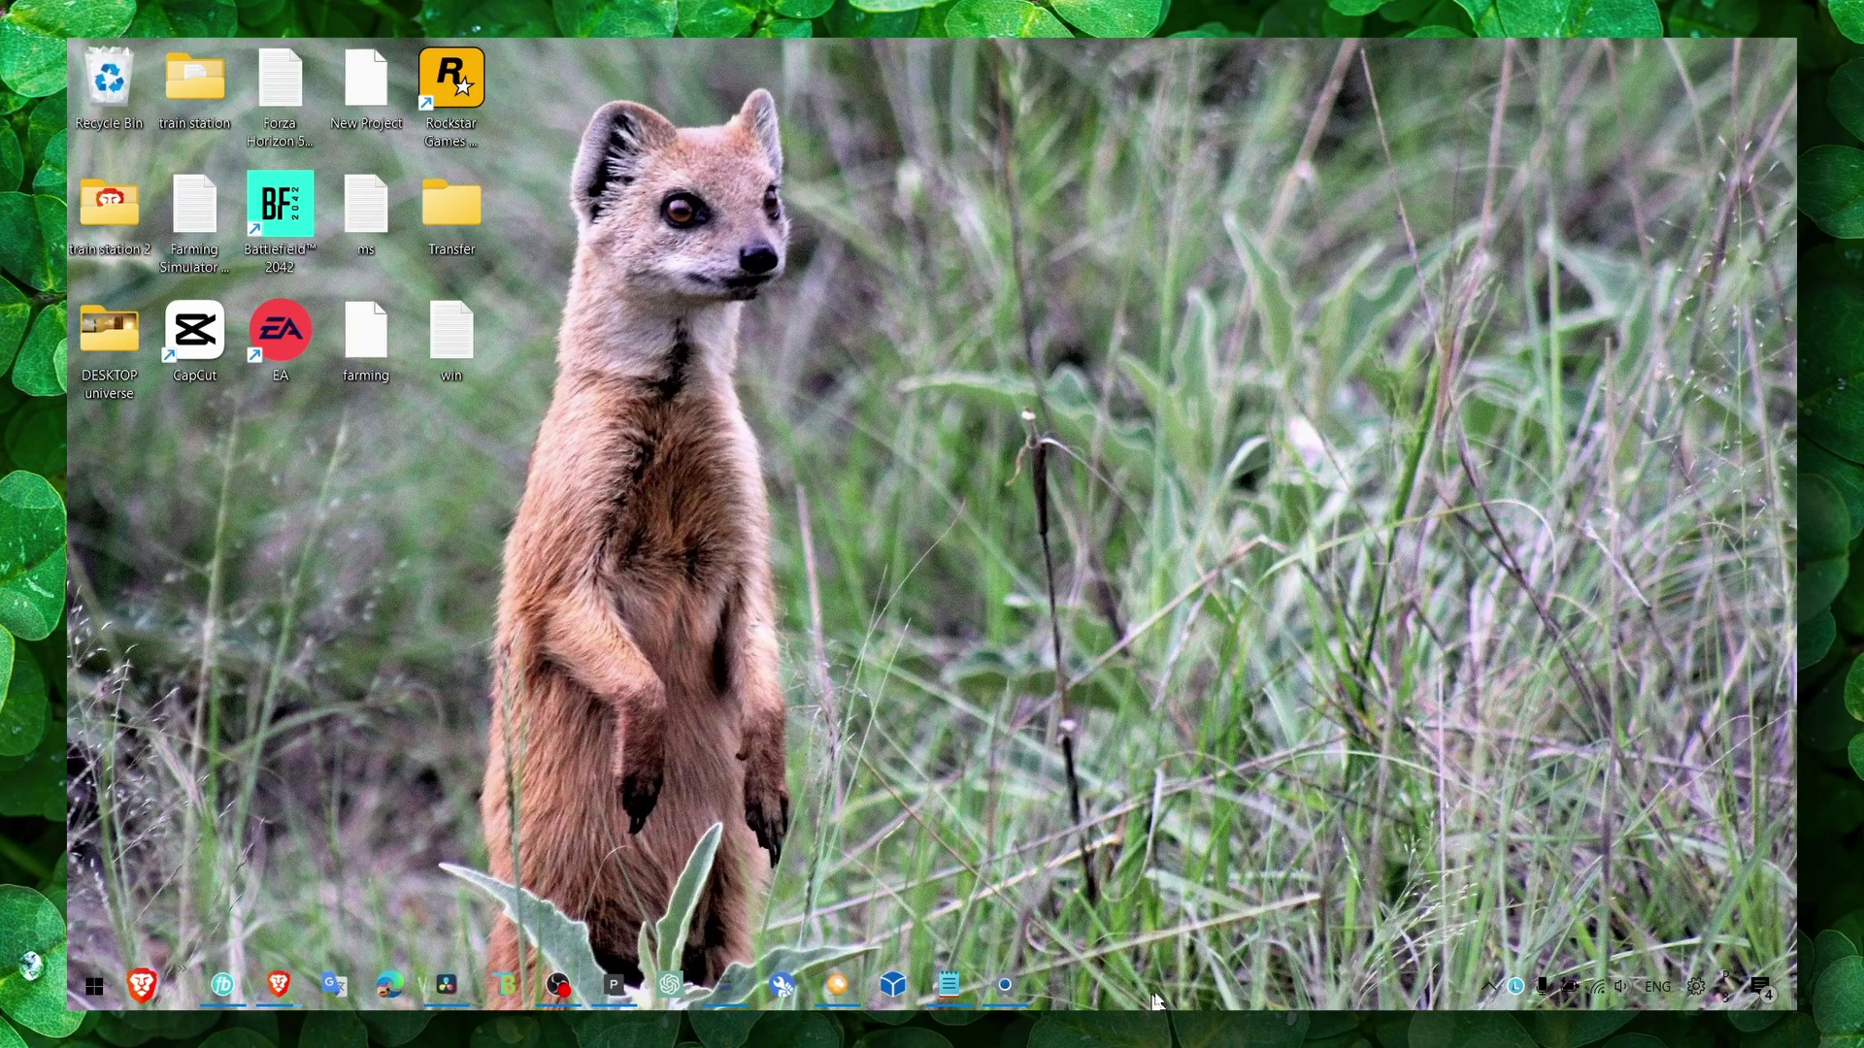
Bring the Notepad notes window forward, then minimize it
click(948, 985)
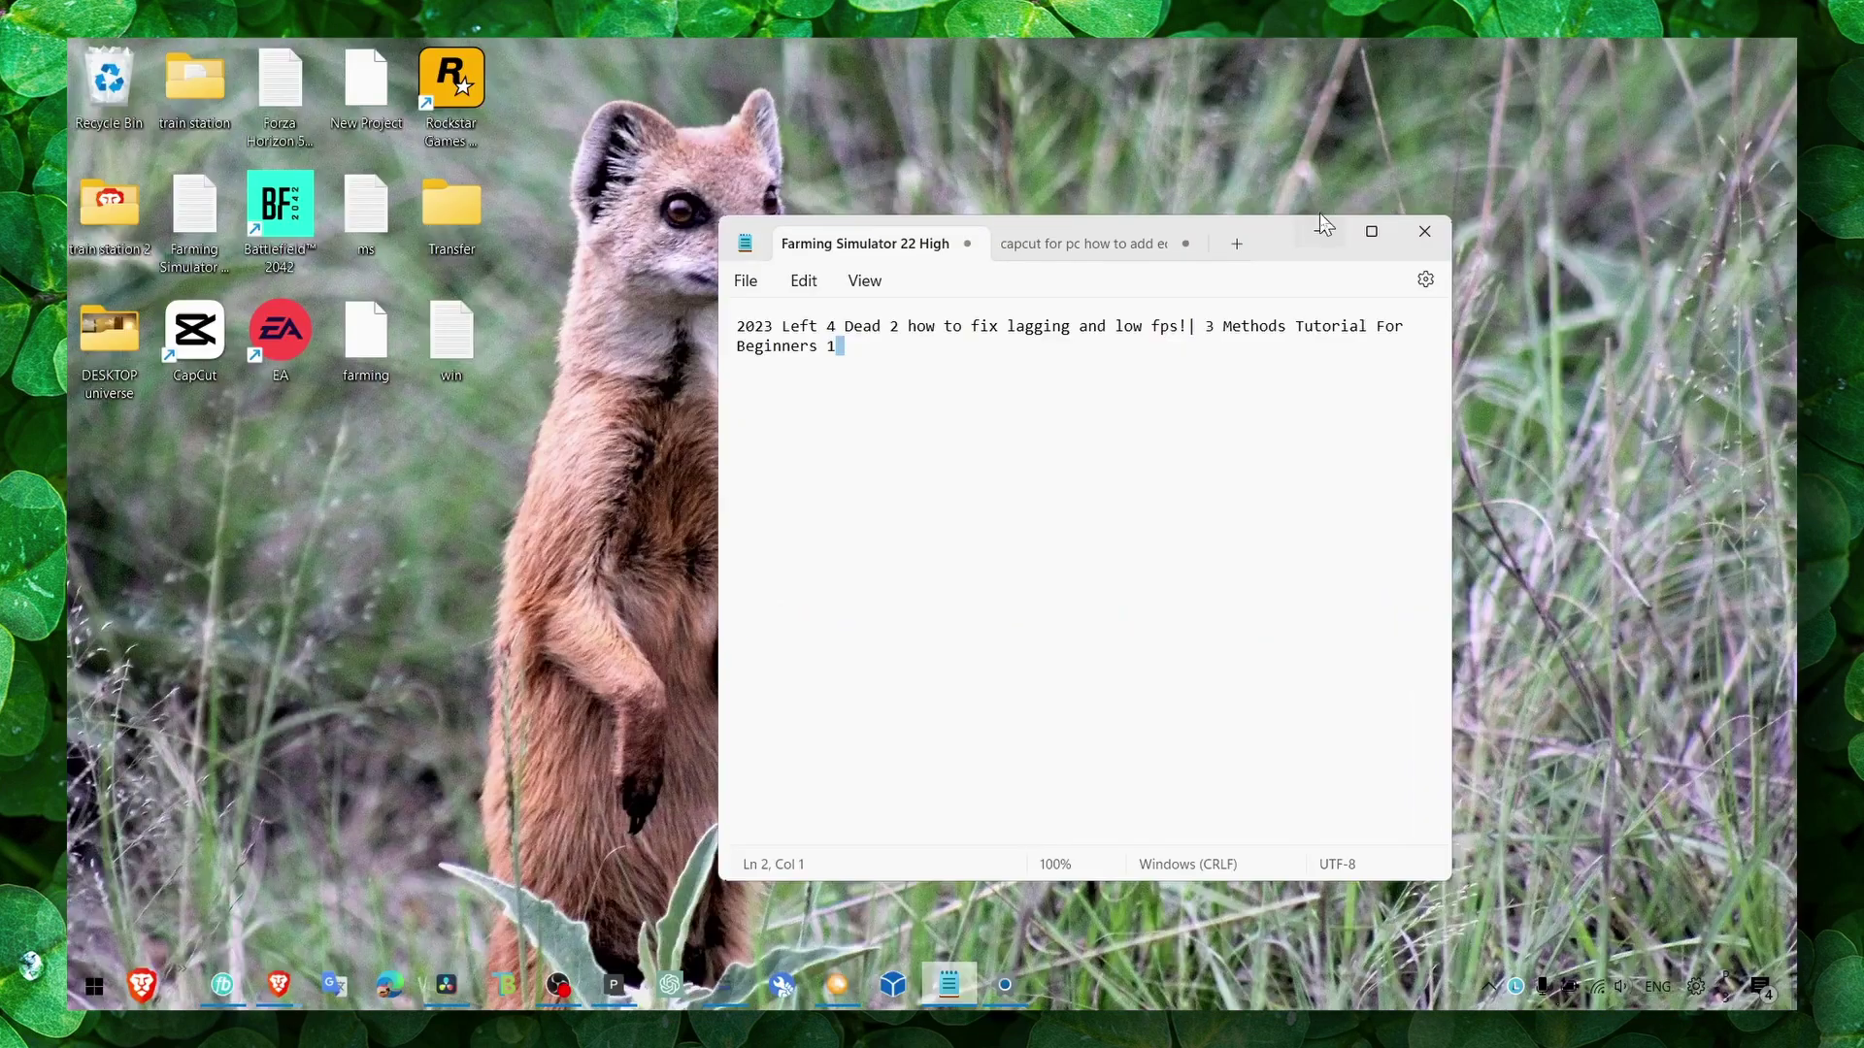
click(1490, 316)
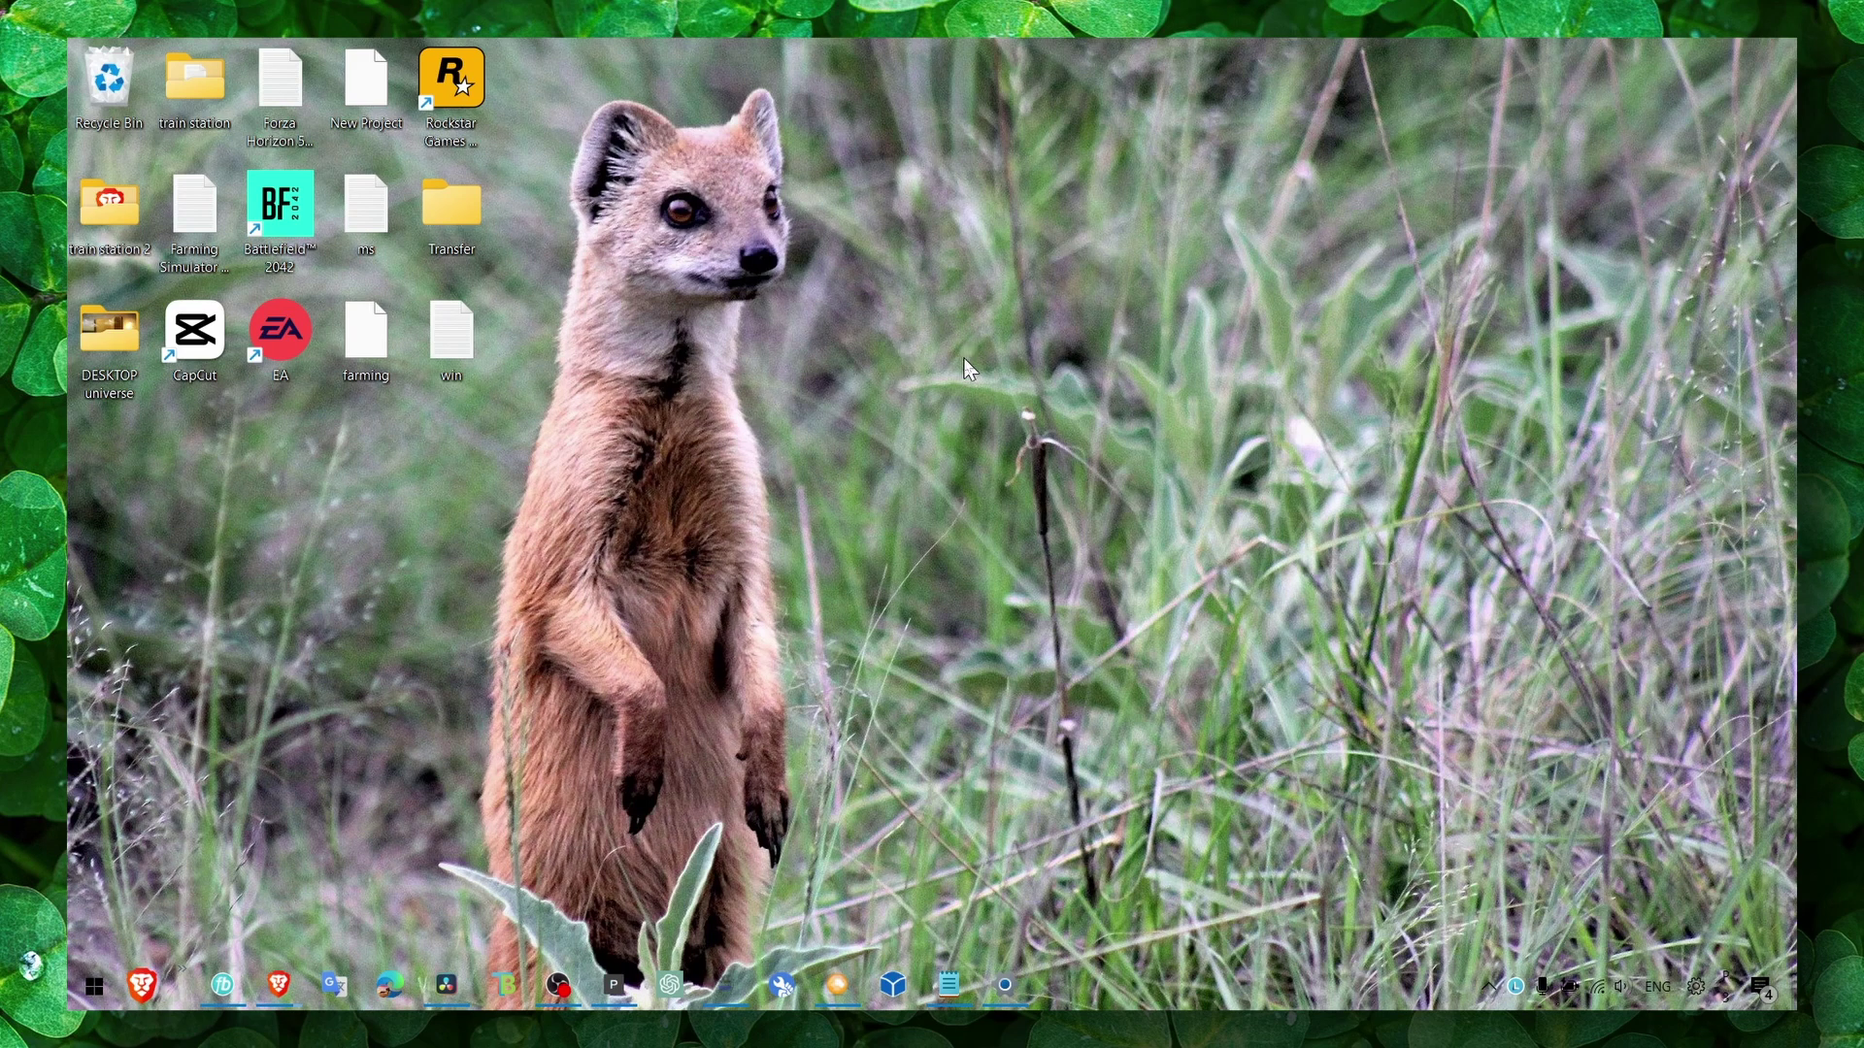
click(964, 360)
Give the first Battlefield 2042 entry High performance graphics, save, and close Settings
key(super+s)
text(gr)
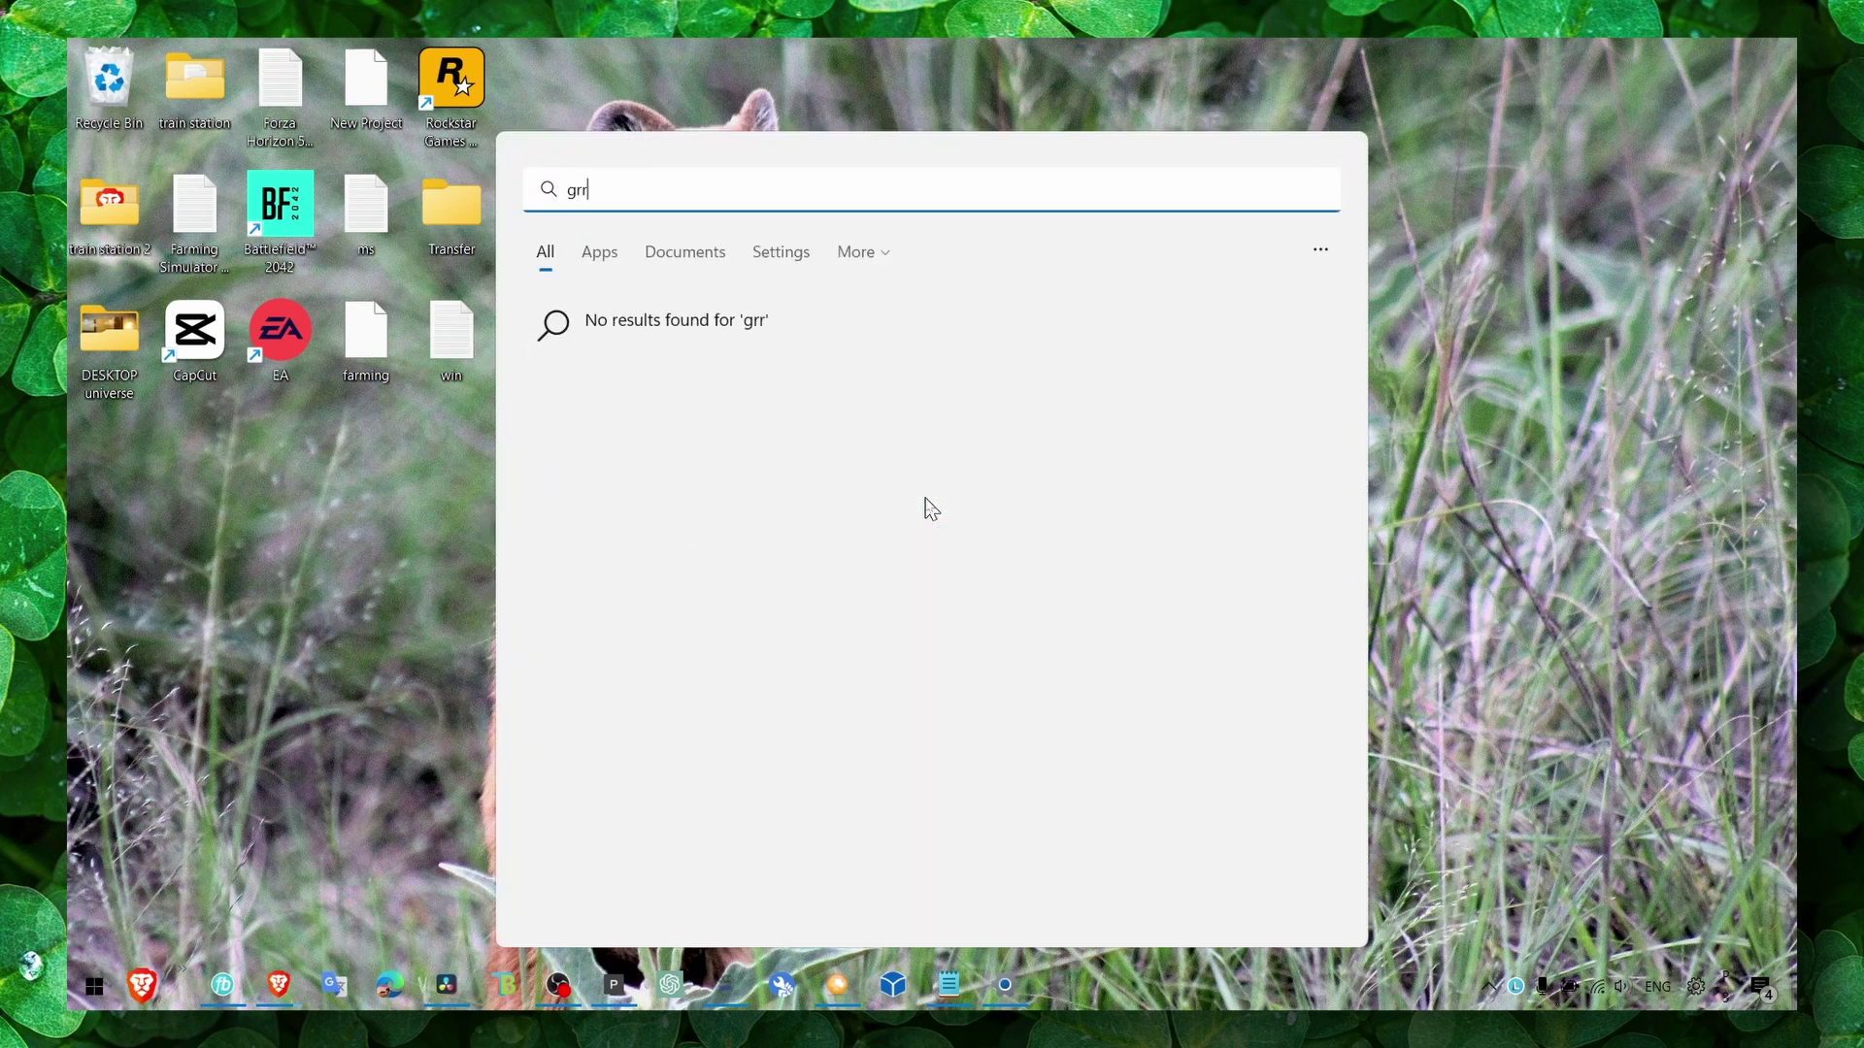
text(aphics)
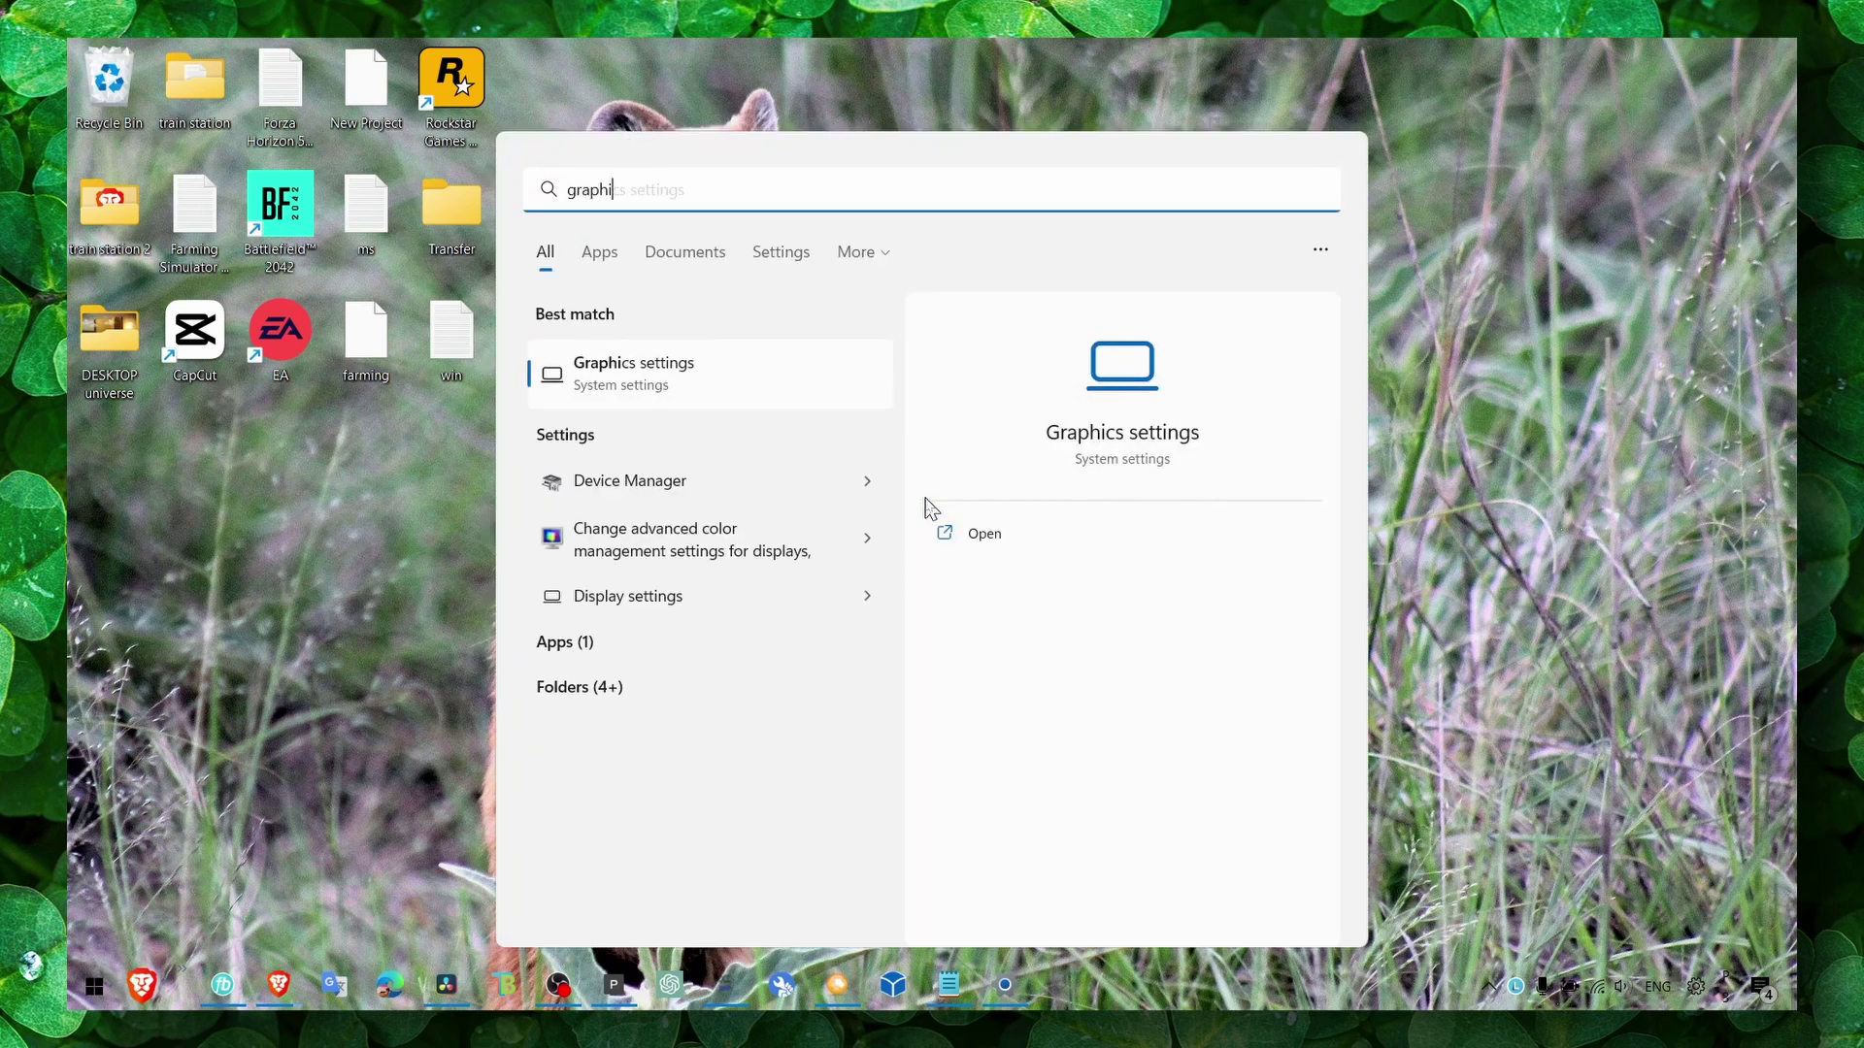
click(687, 394)
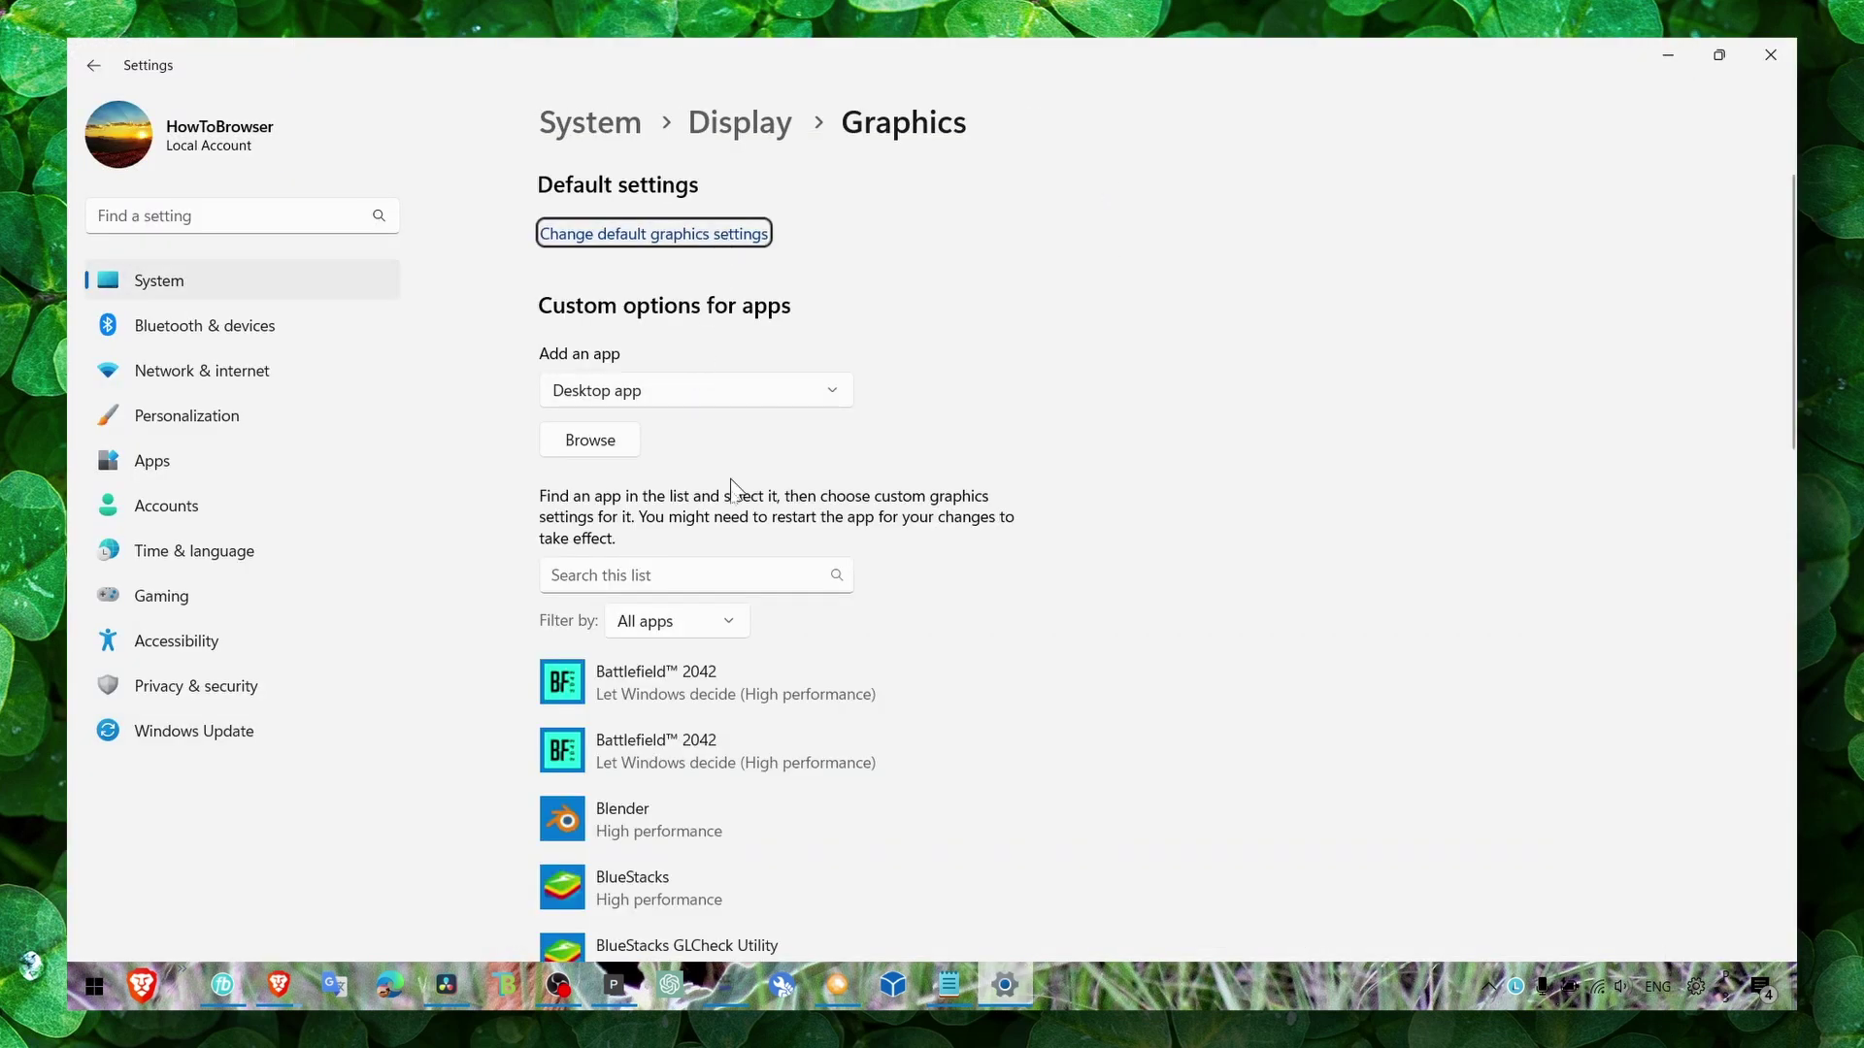
click(703, 690)
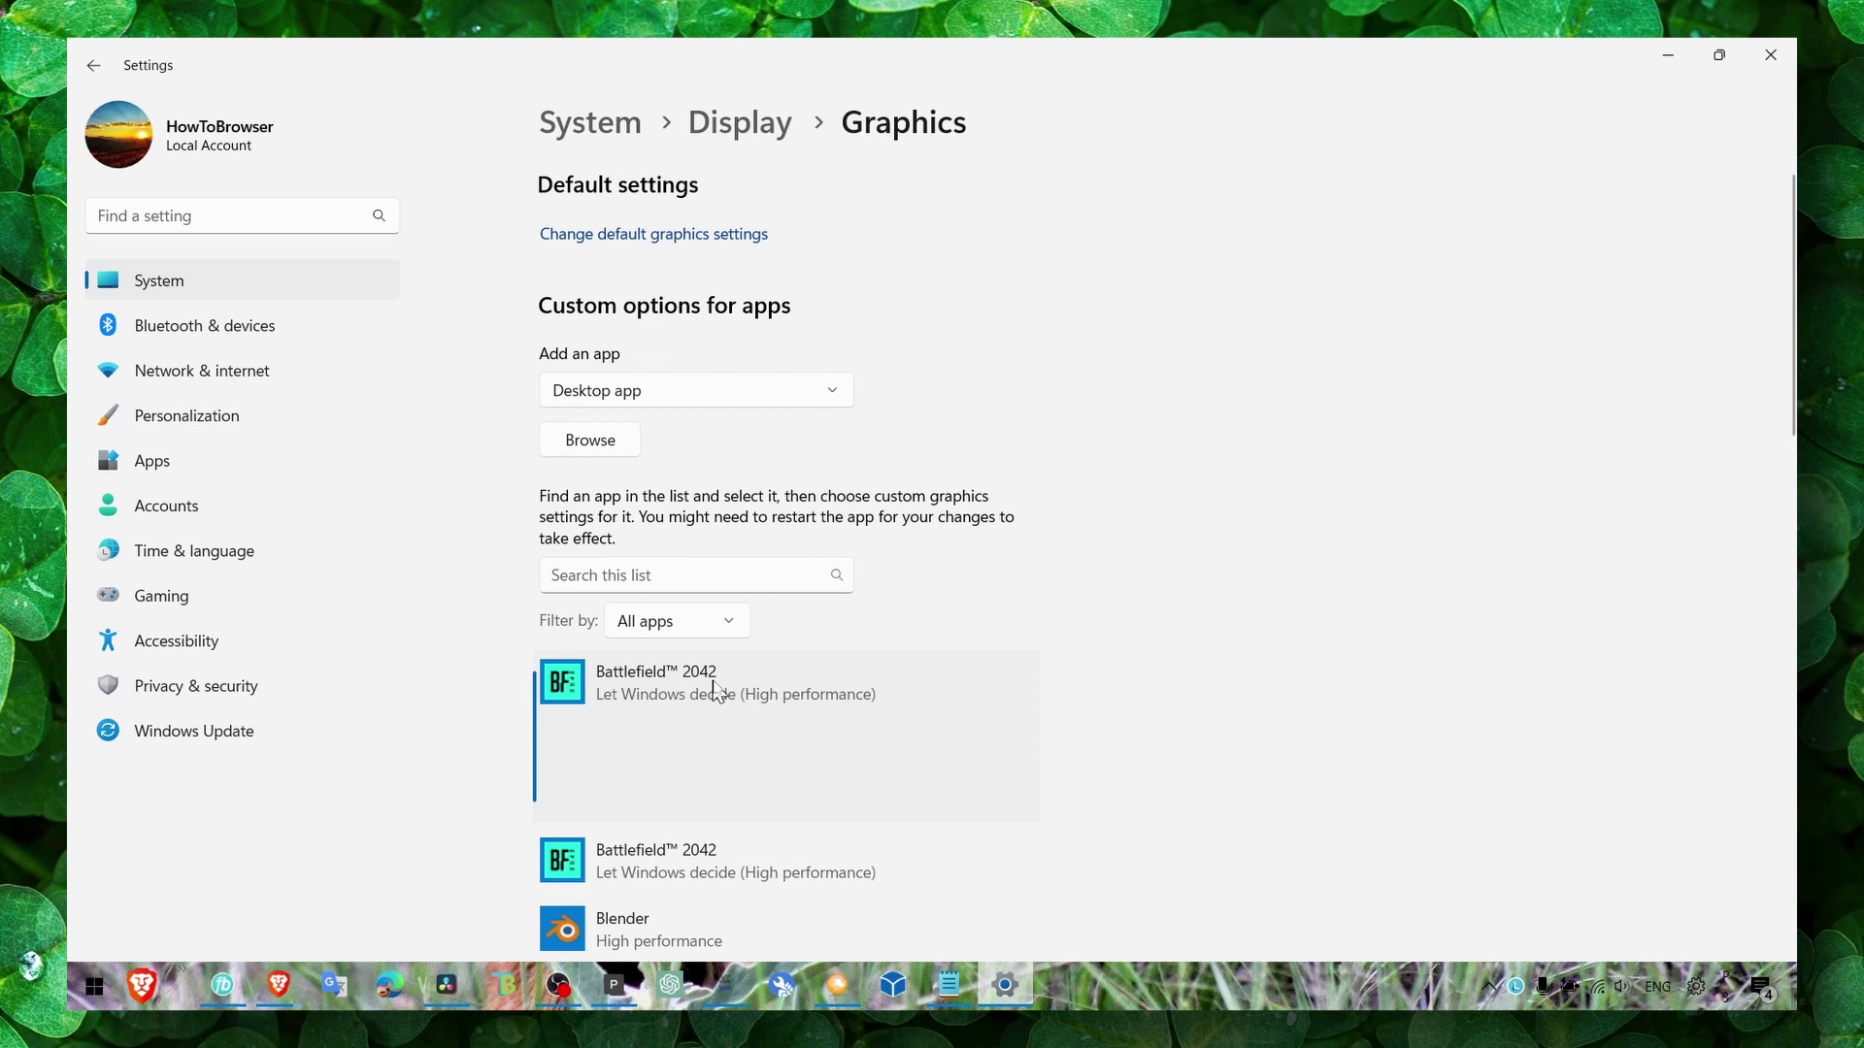
click(867, 677)
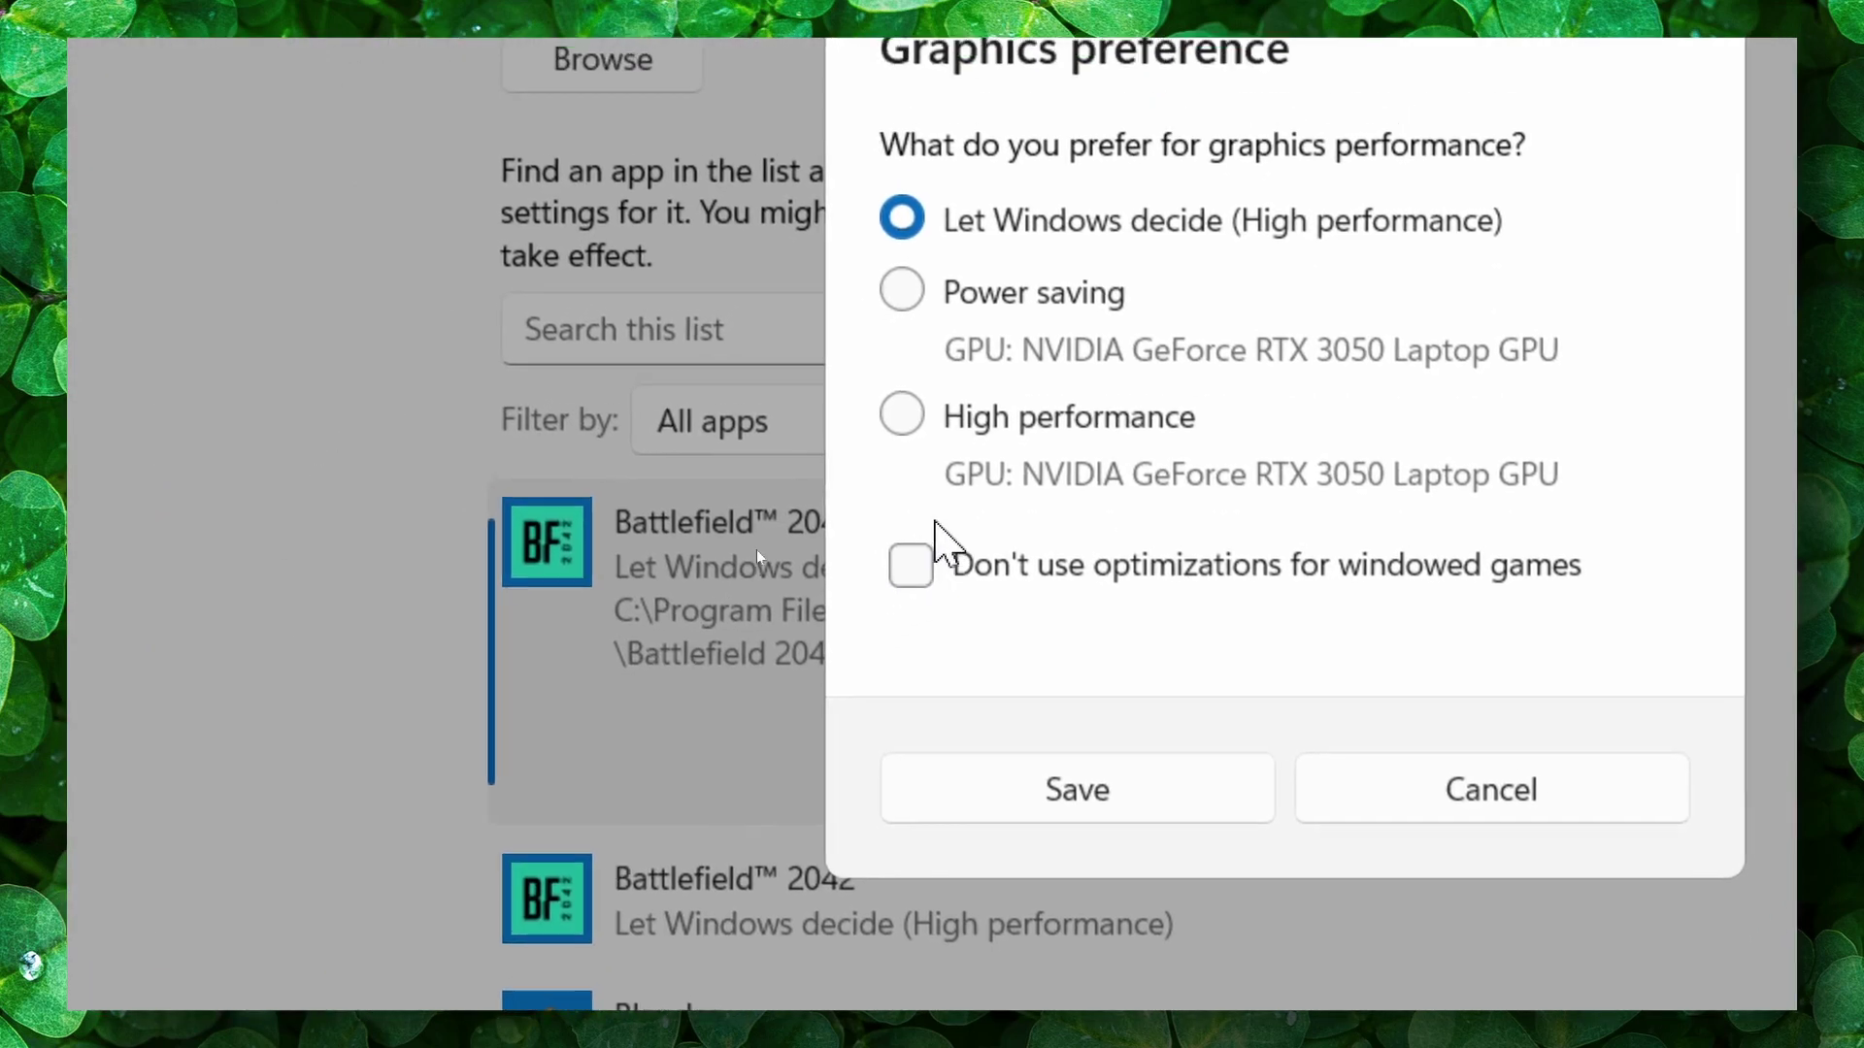
click(976, 514)
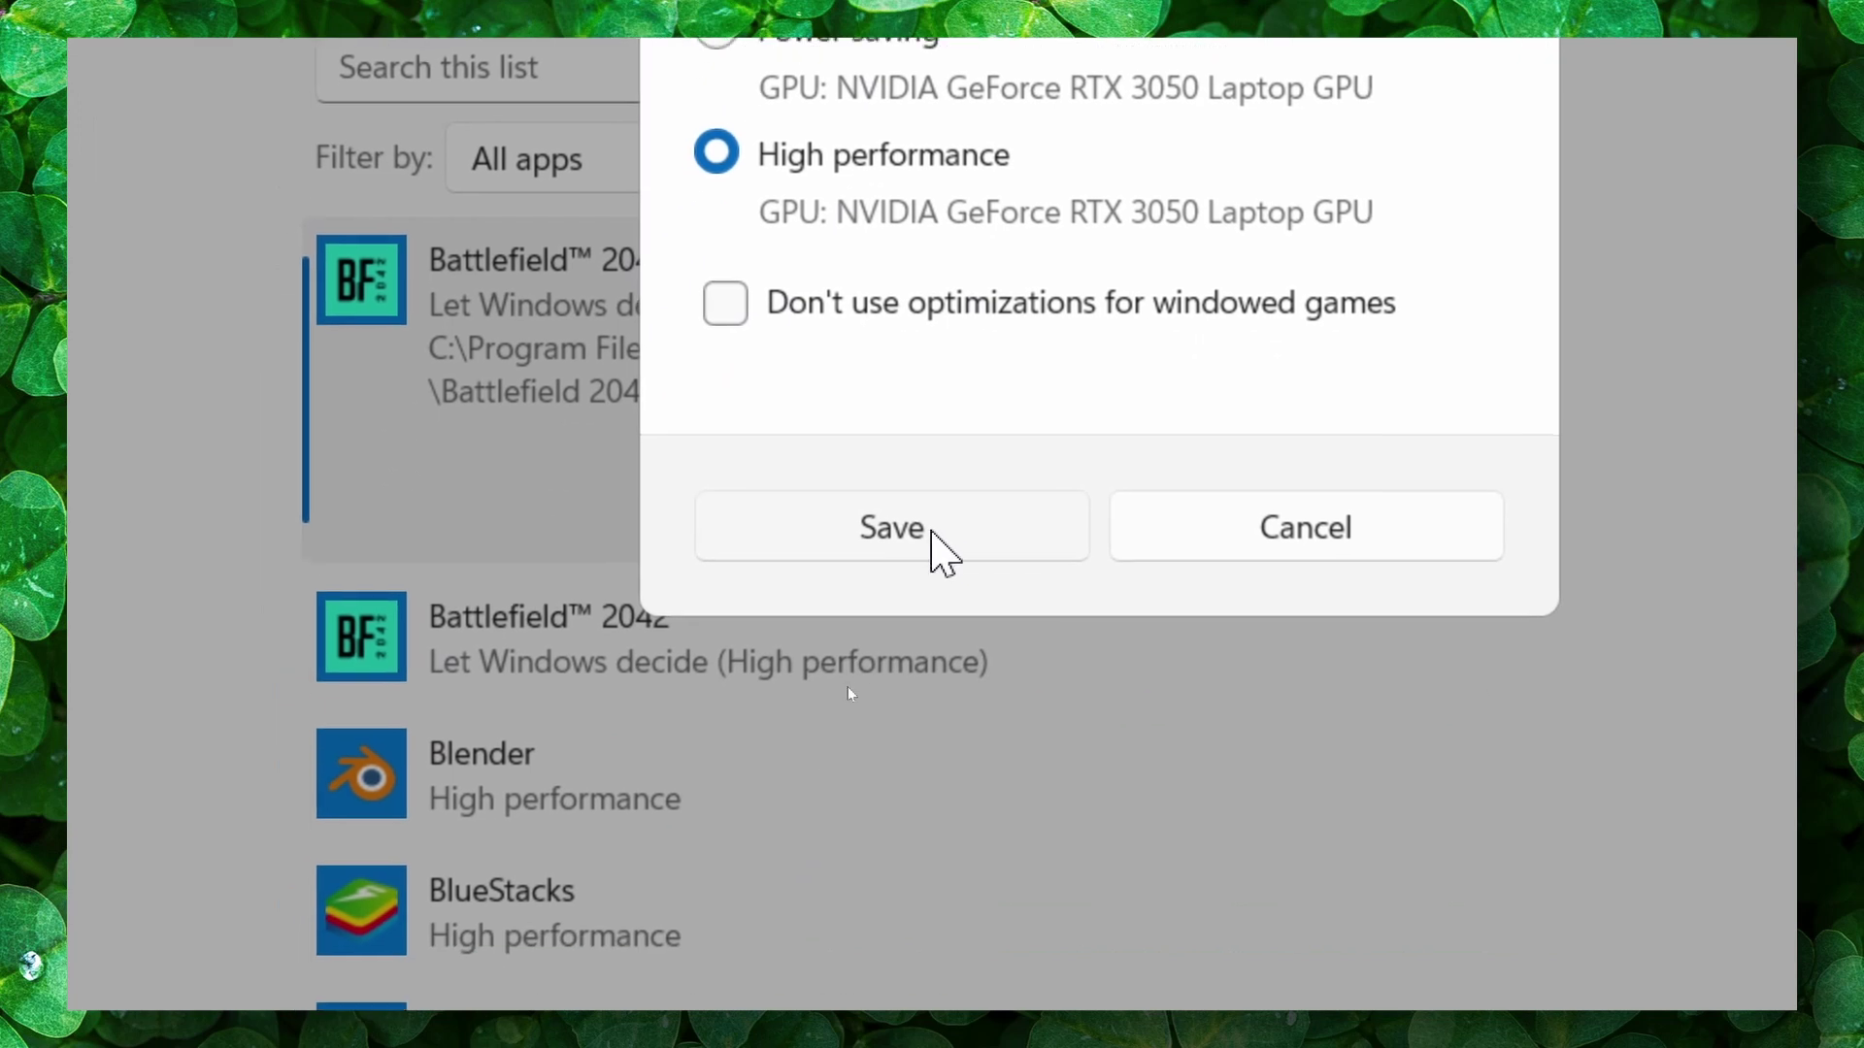
click(970, 980)
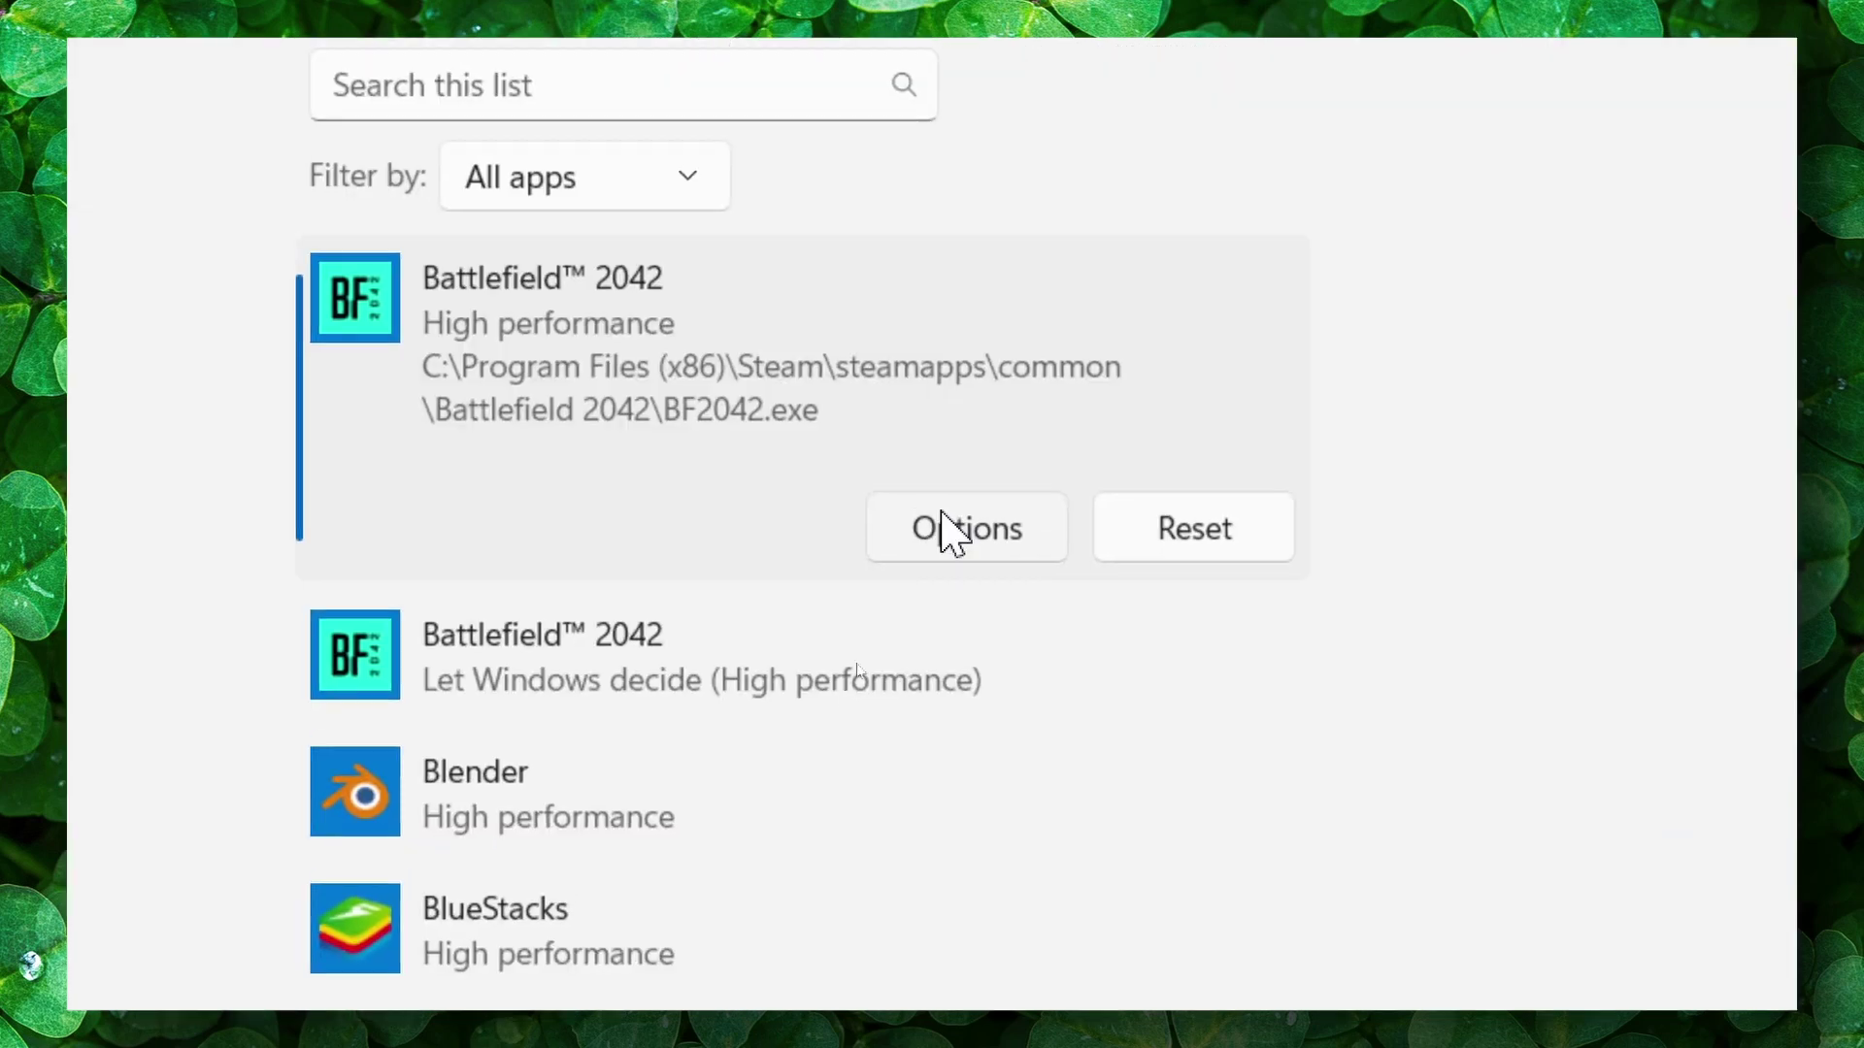
click(1771, 55)
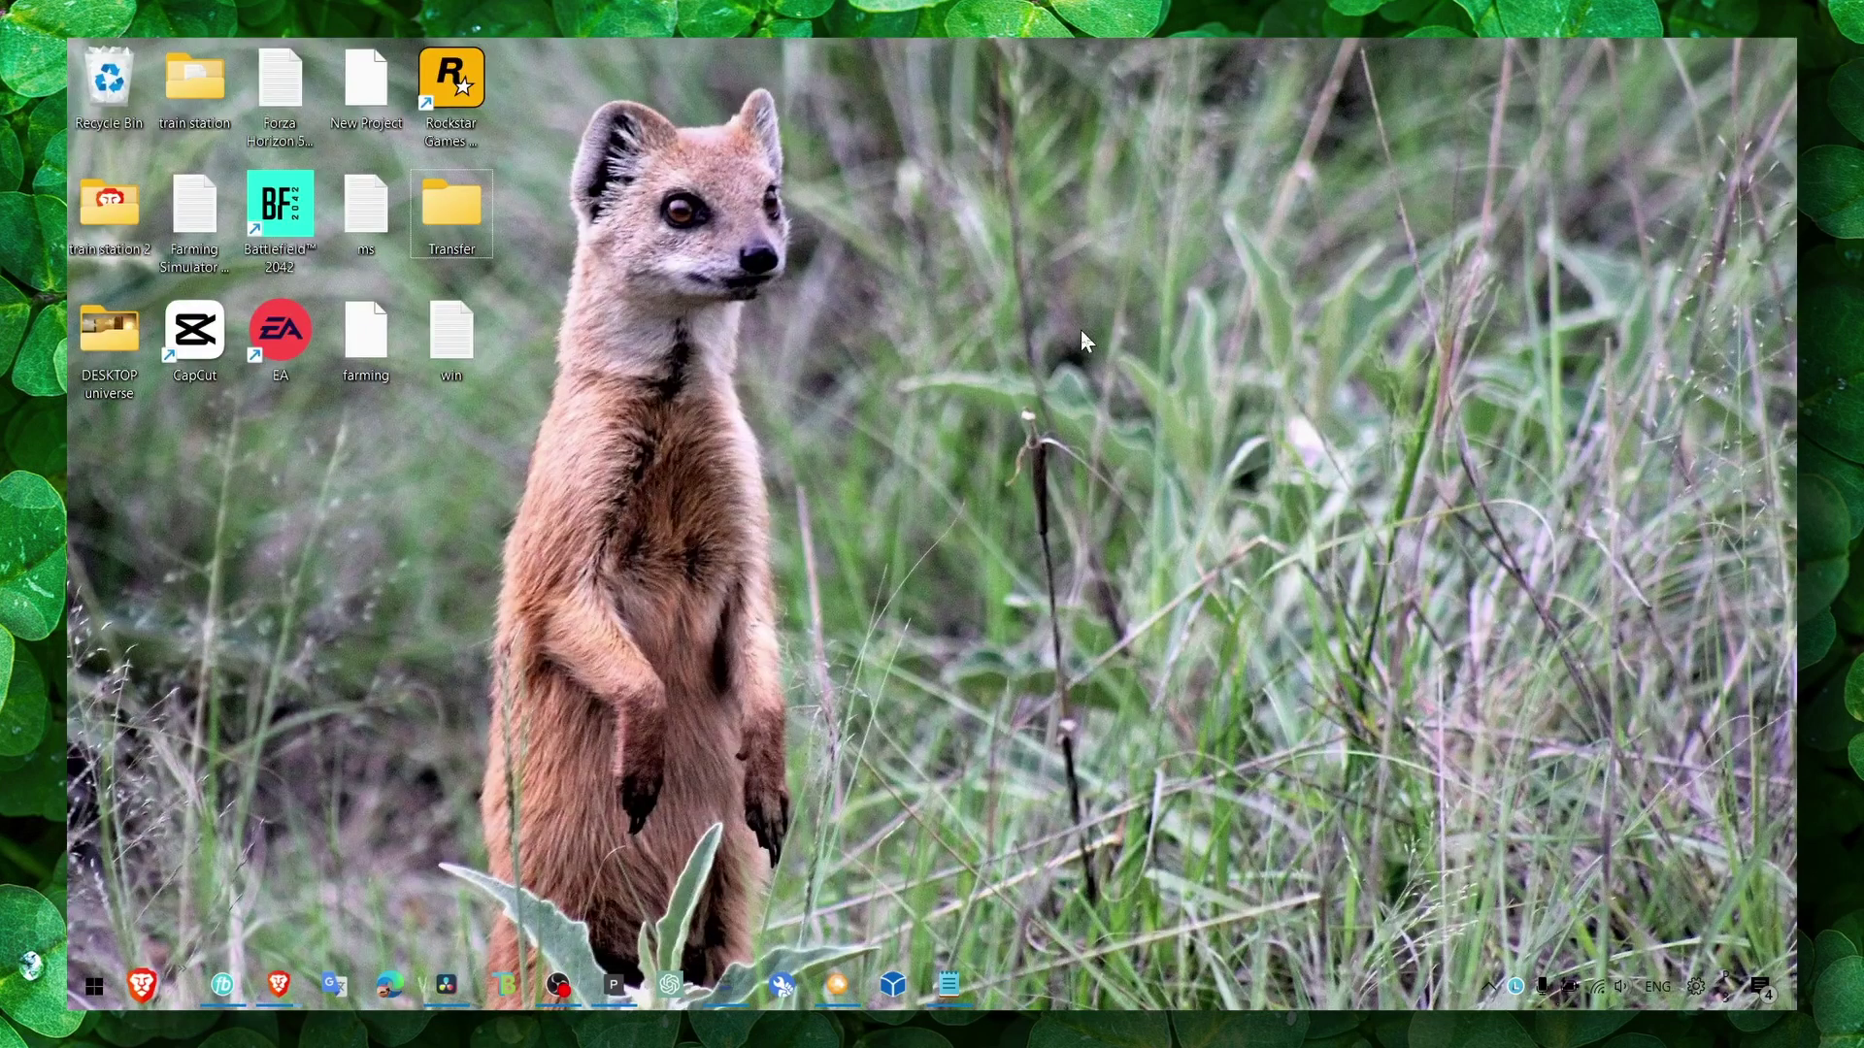
key(super+s)
text(s)
key(BackSpace)
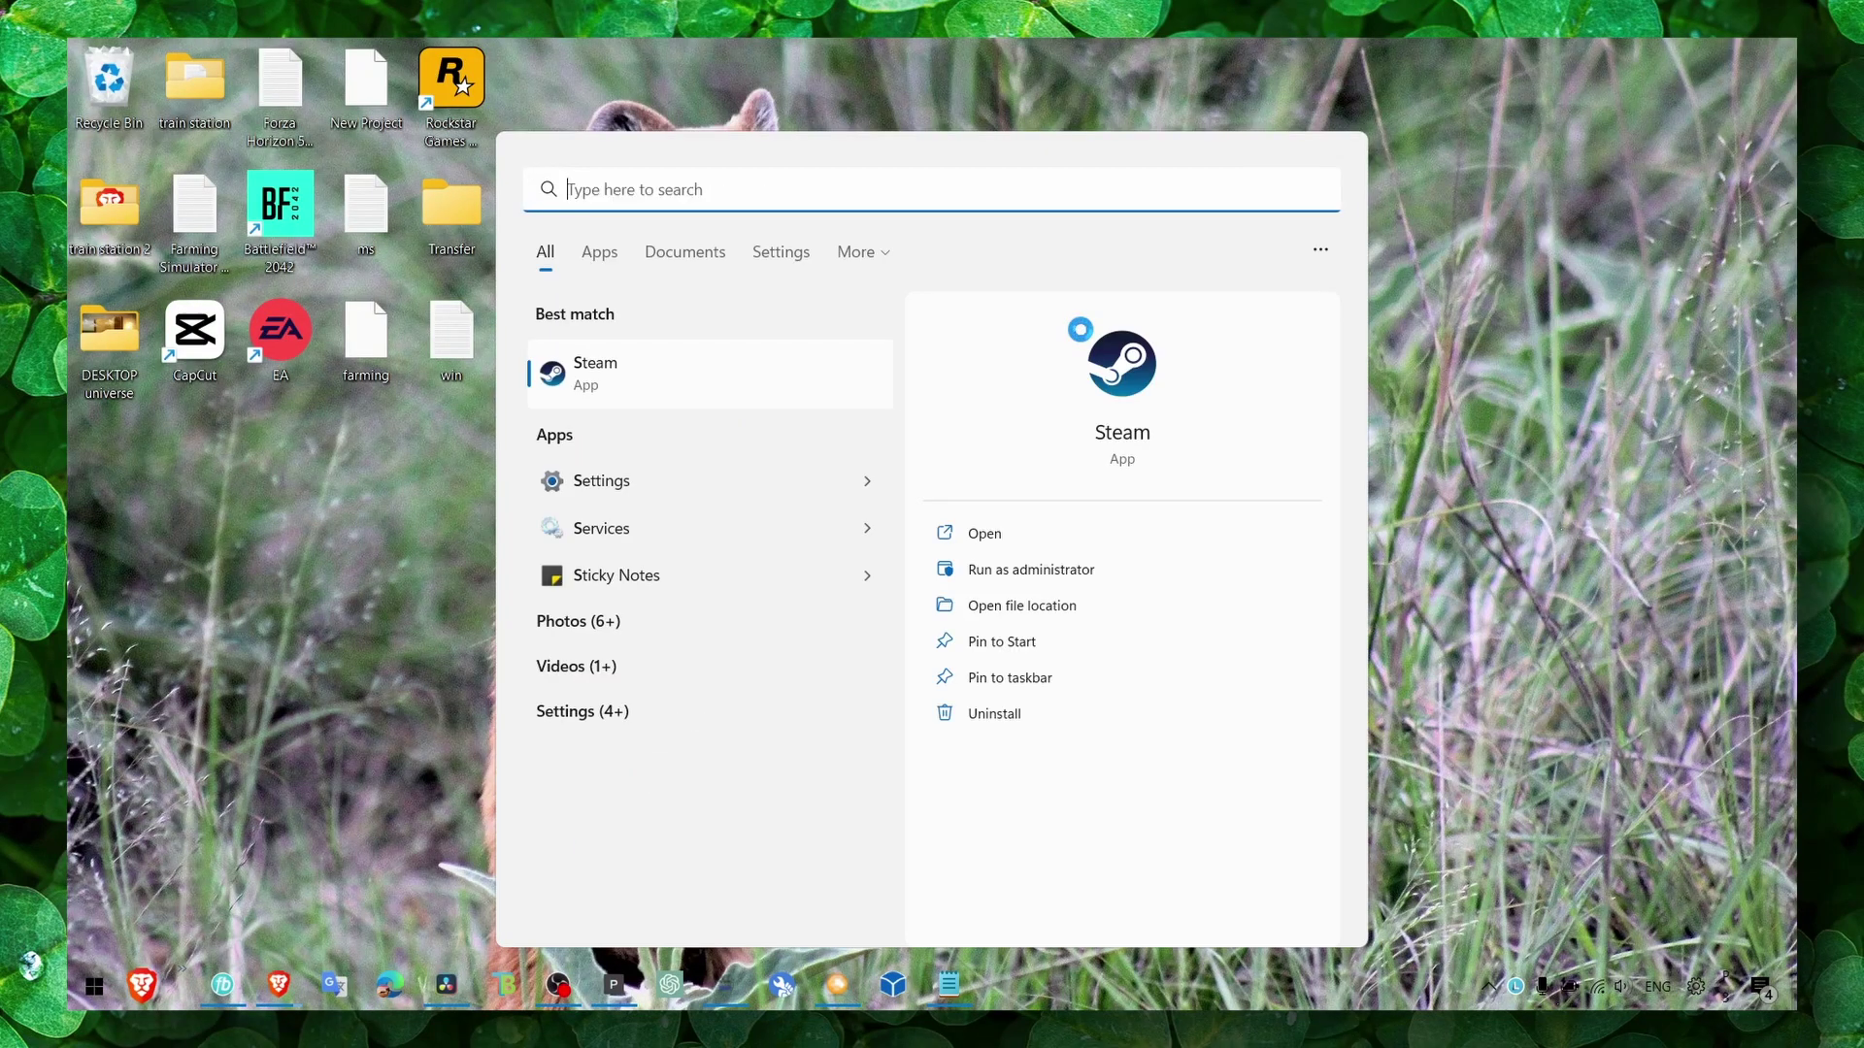
text(pw)
key(BackSpace)
key(BackSpace)
text(pow)
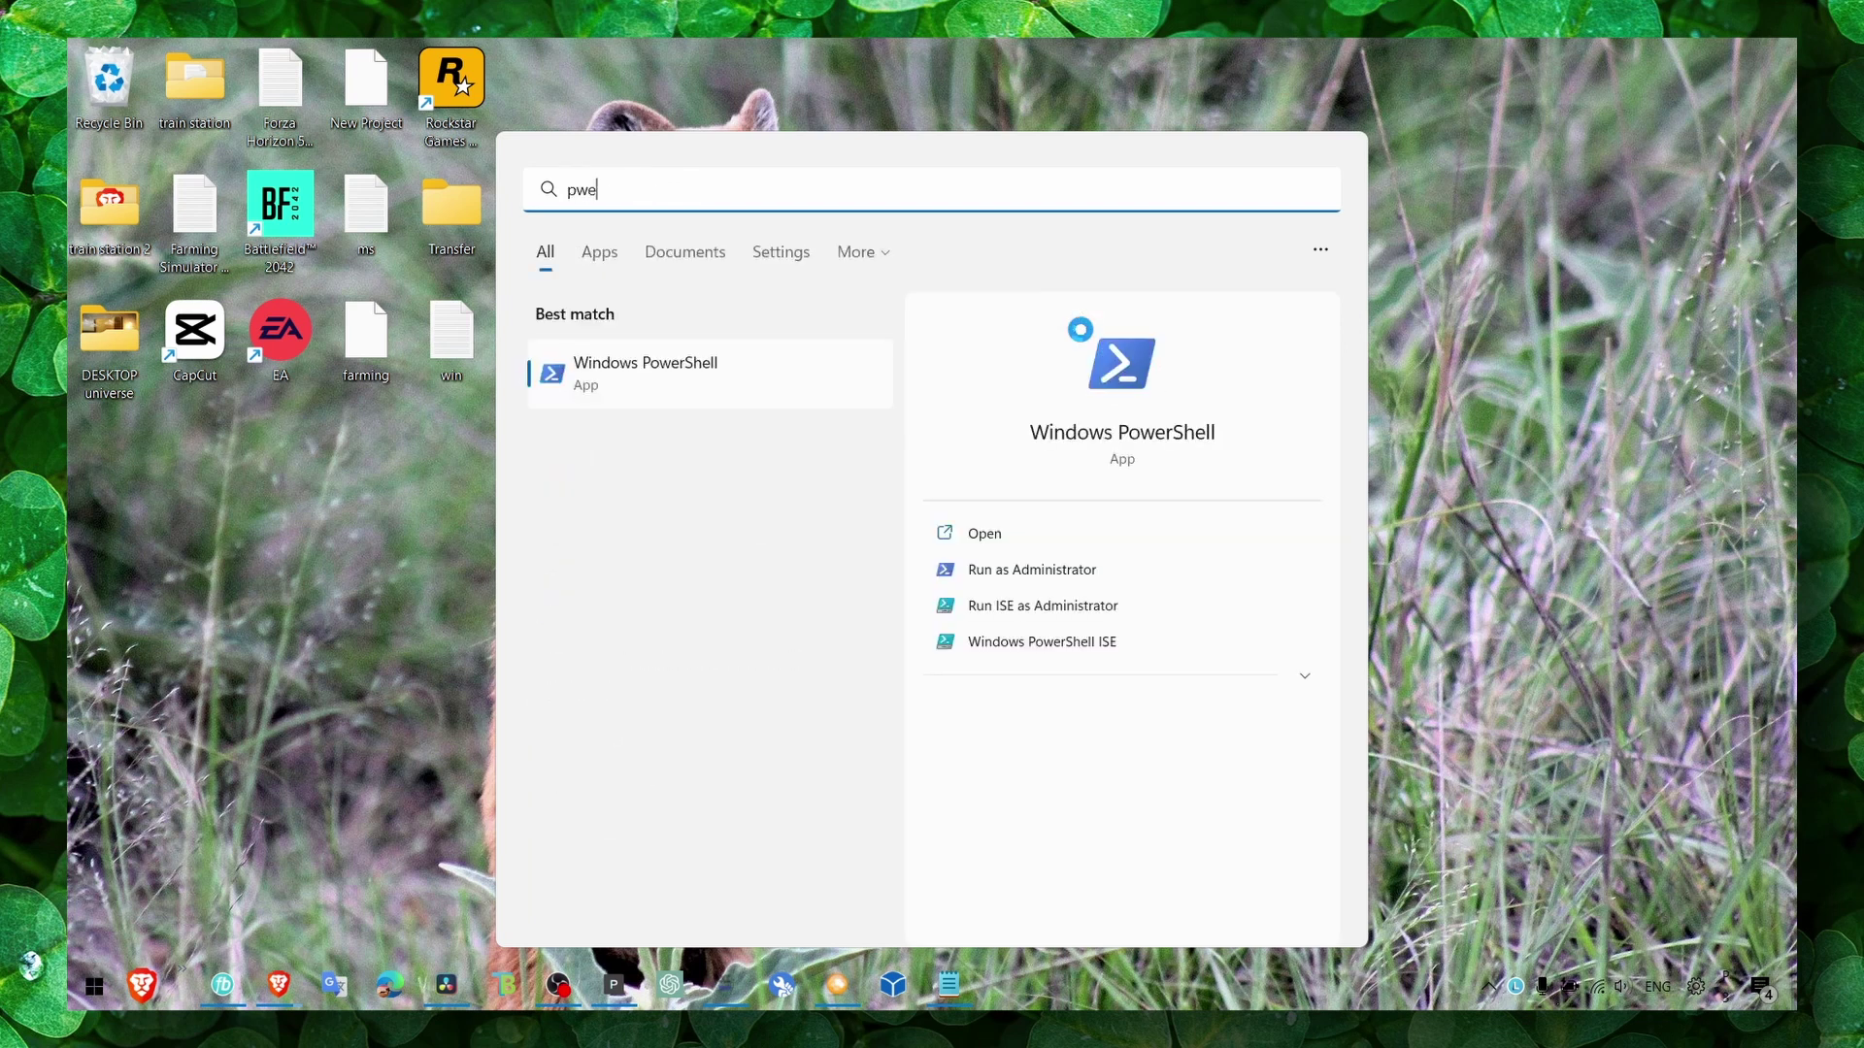
key(BackSpace)
text(ower)
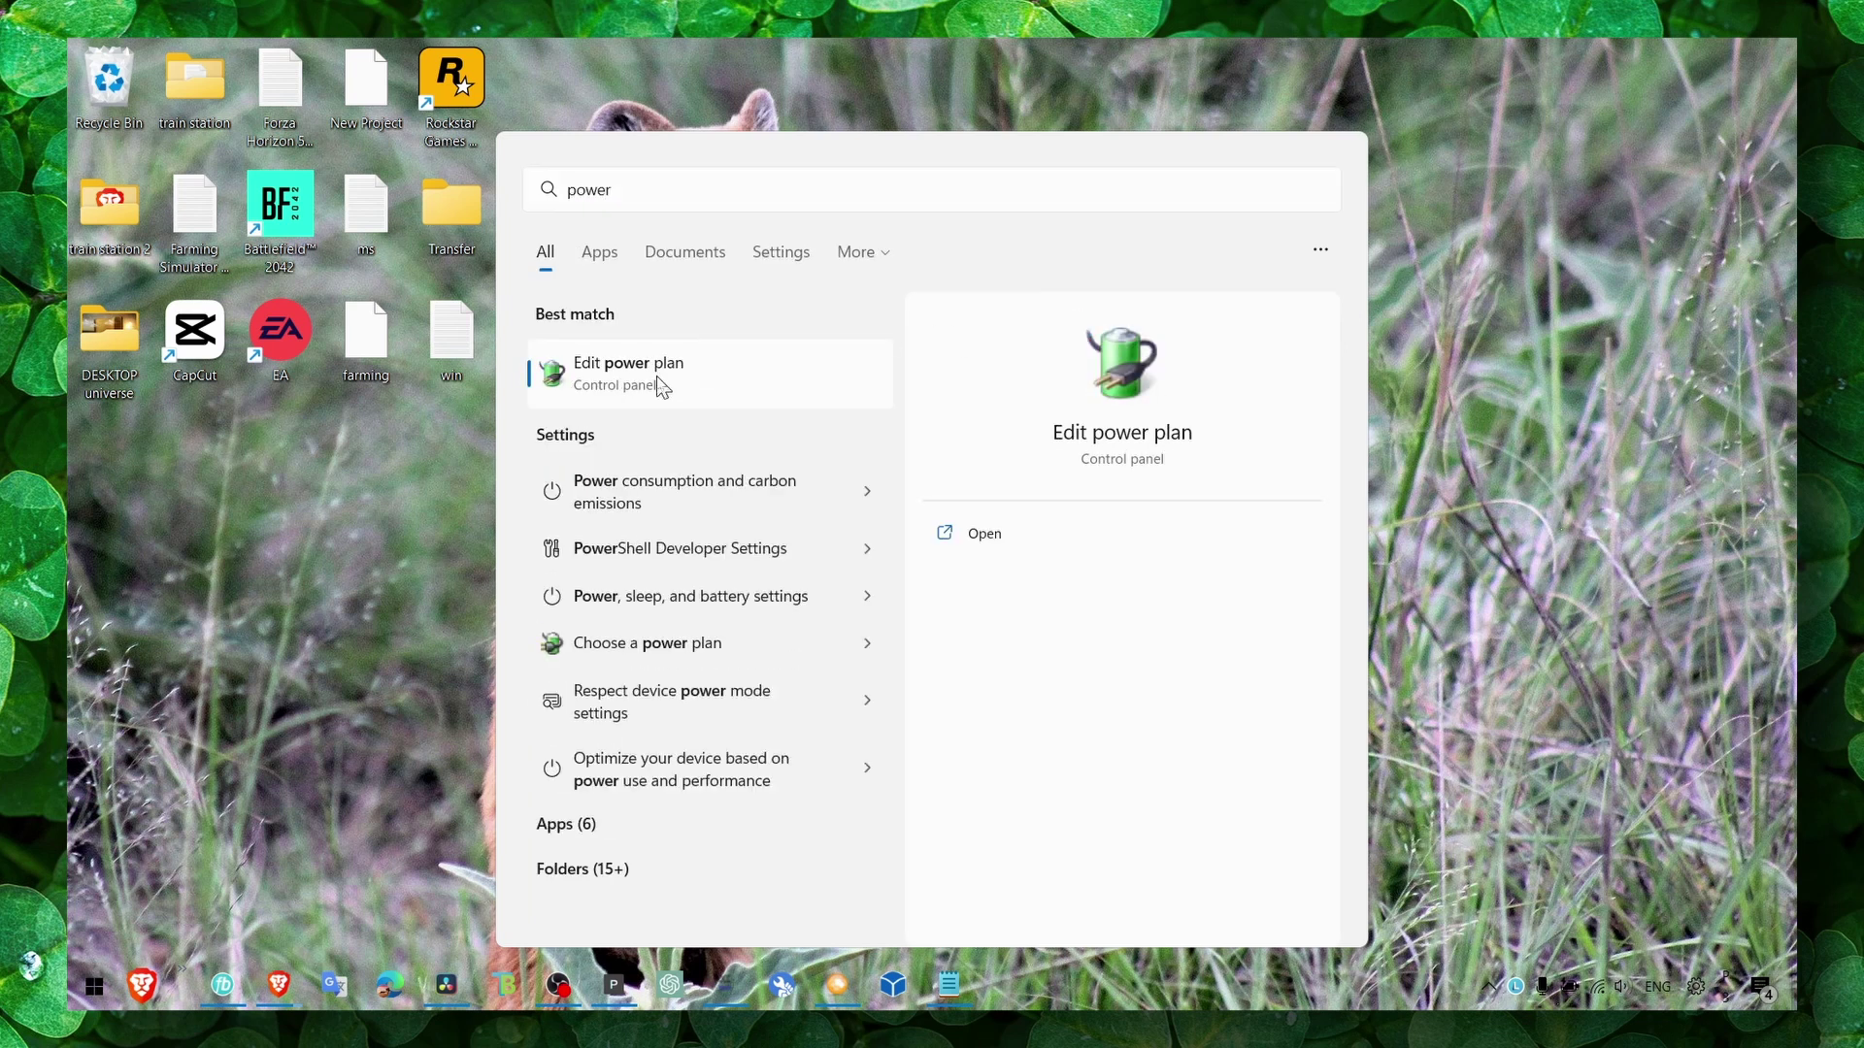
click(655, 379)
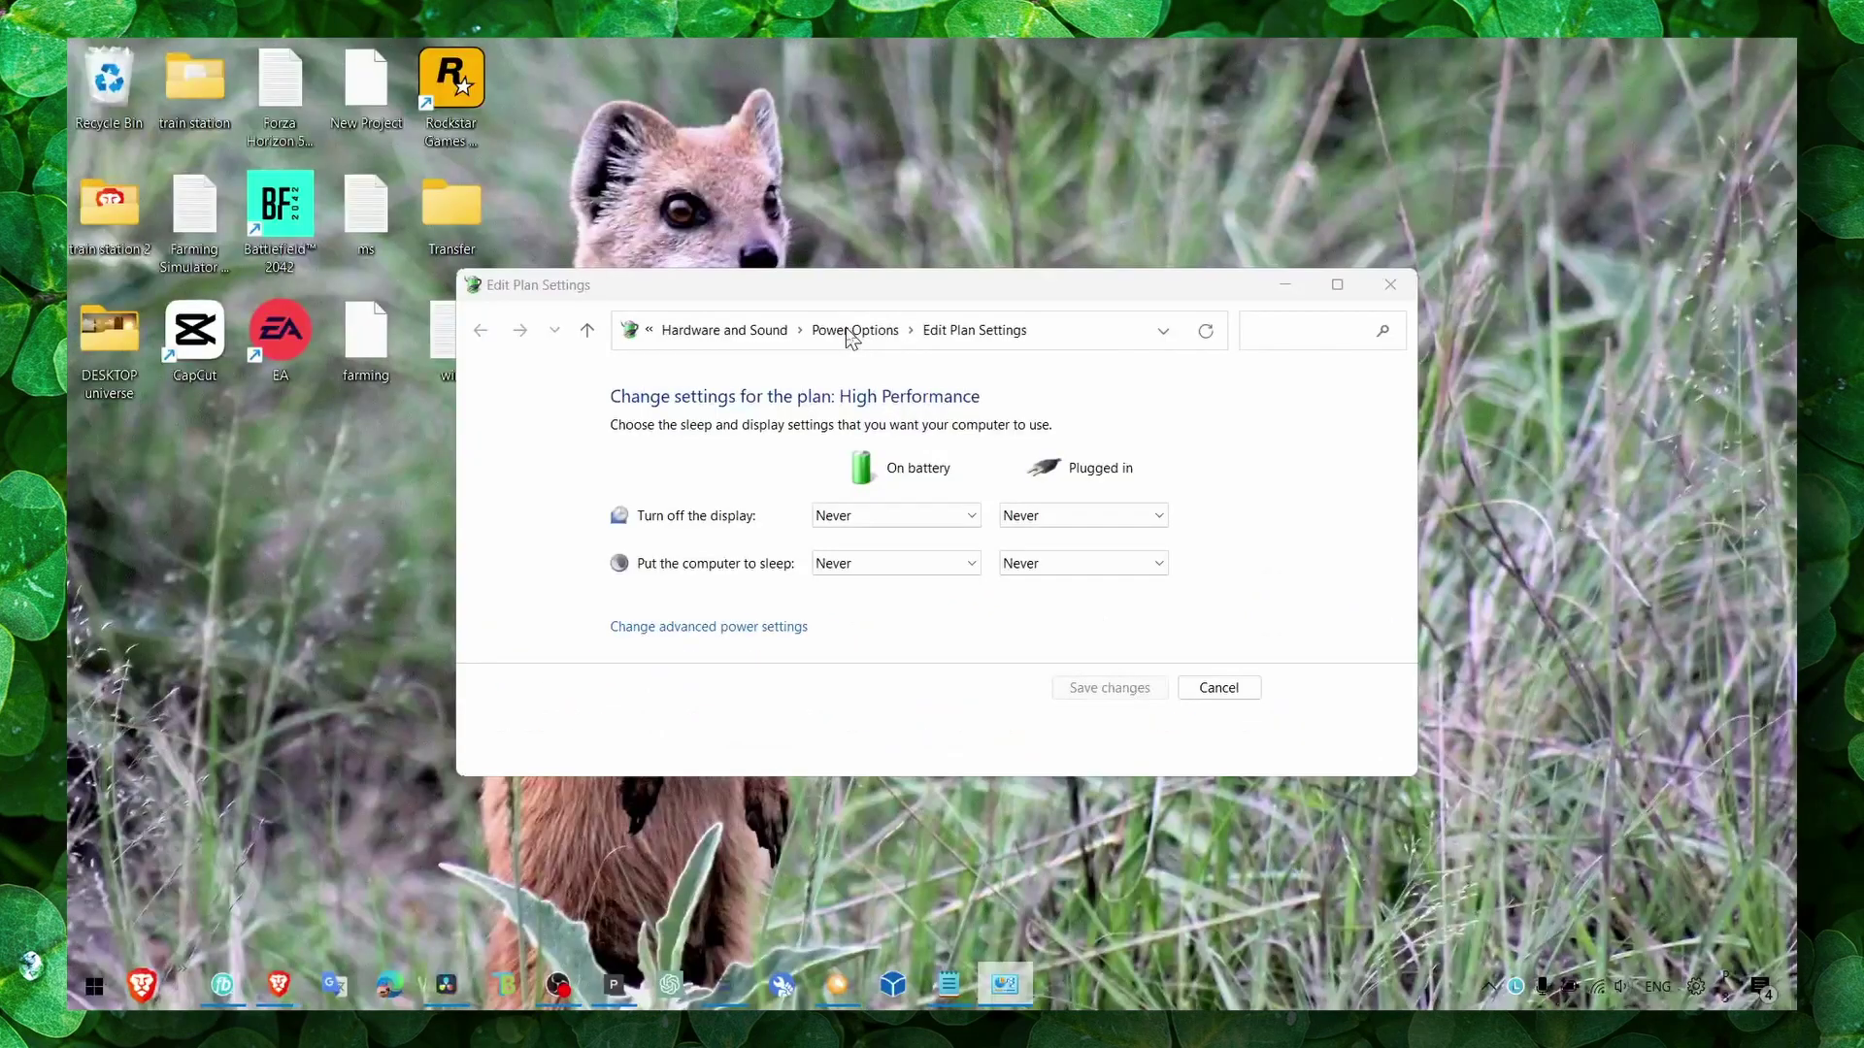
click(853, 332)
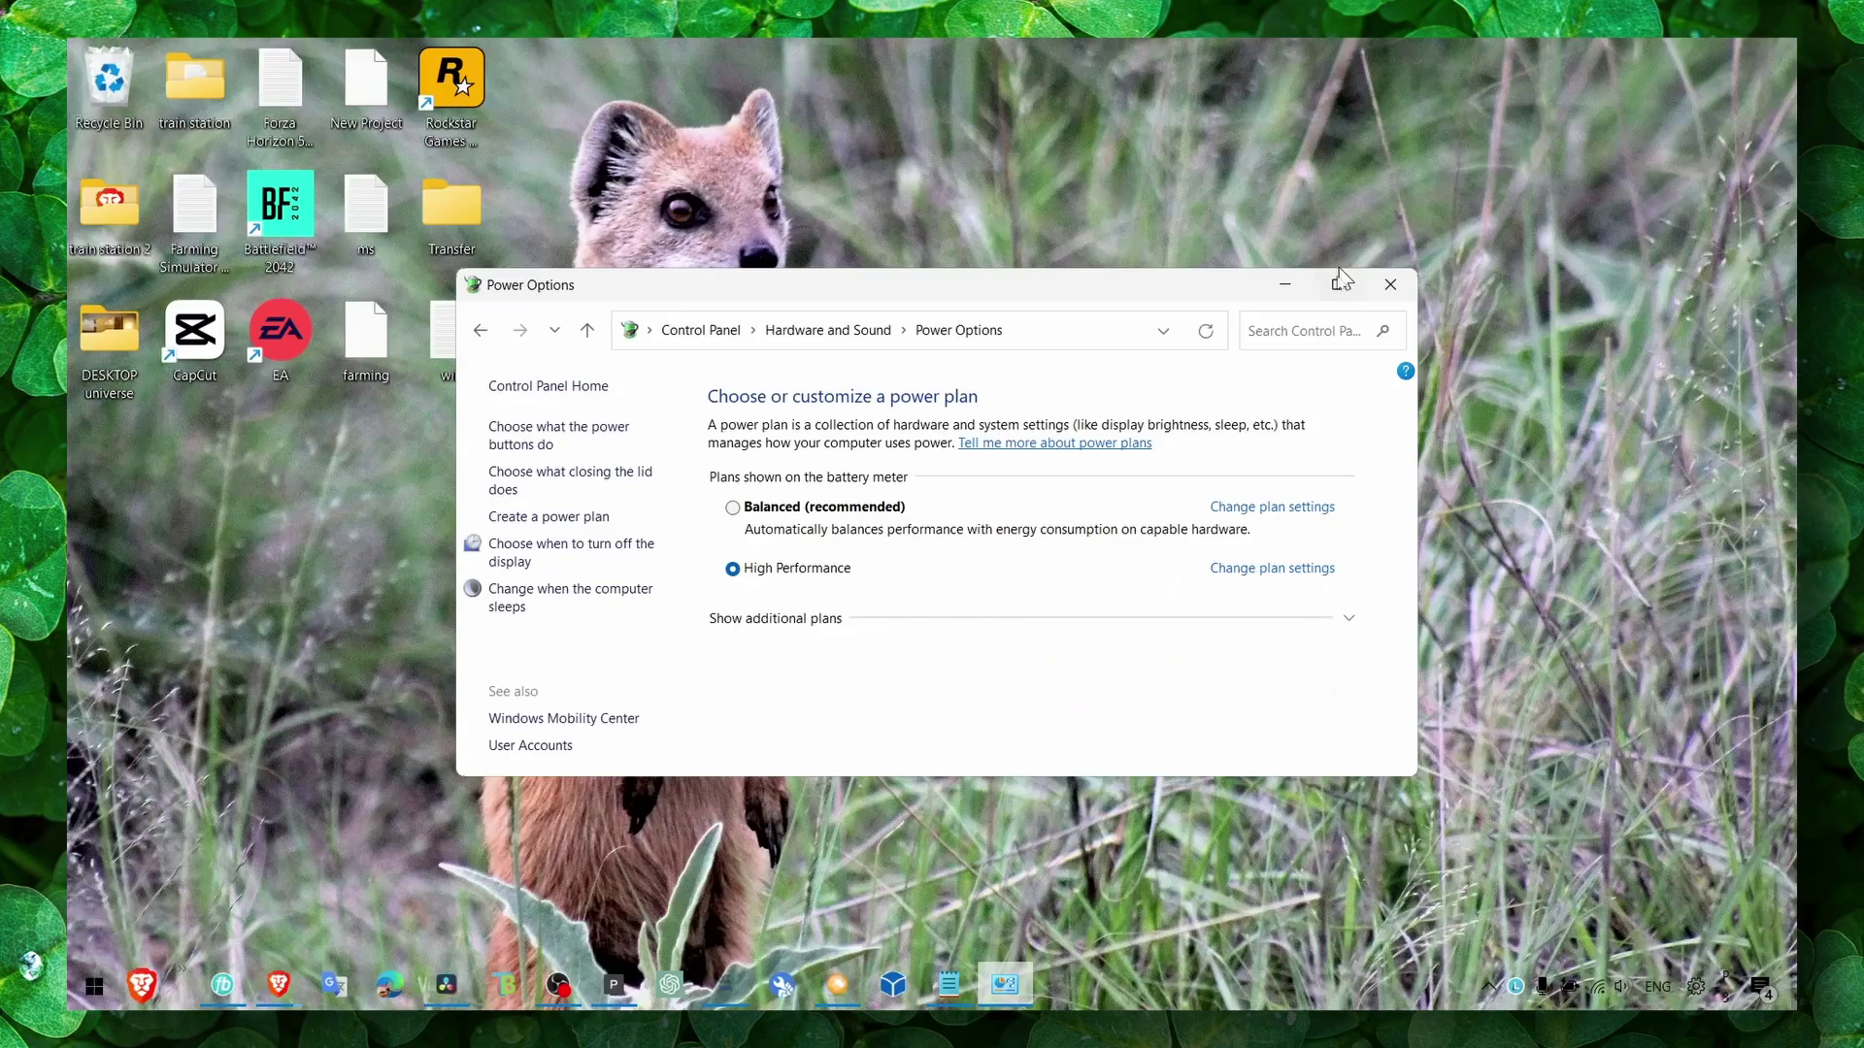
click(1398, 281)
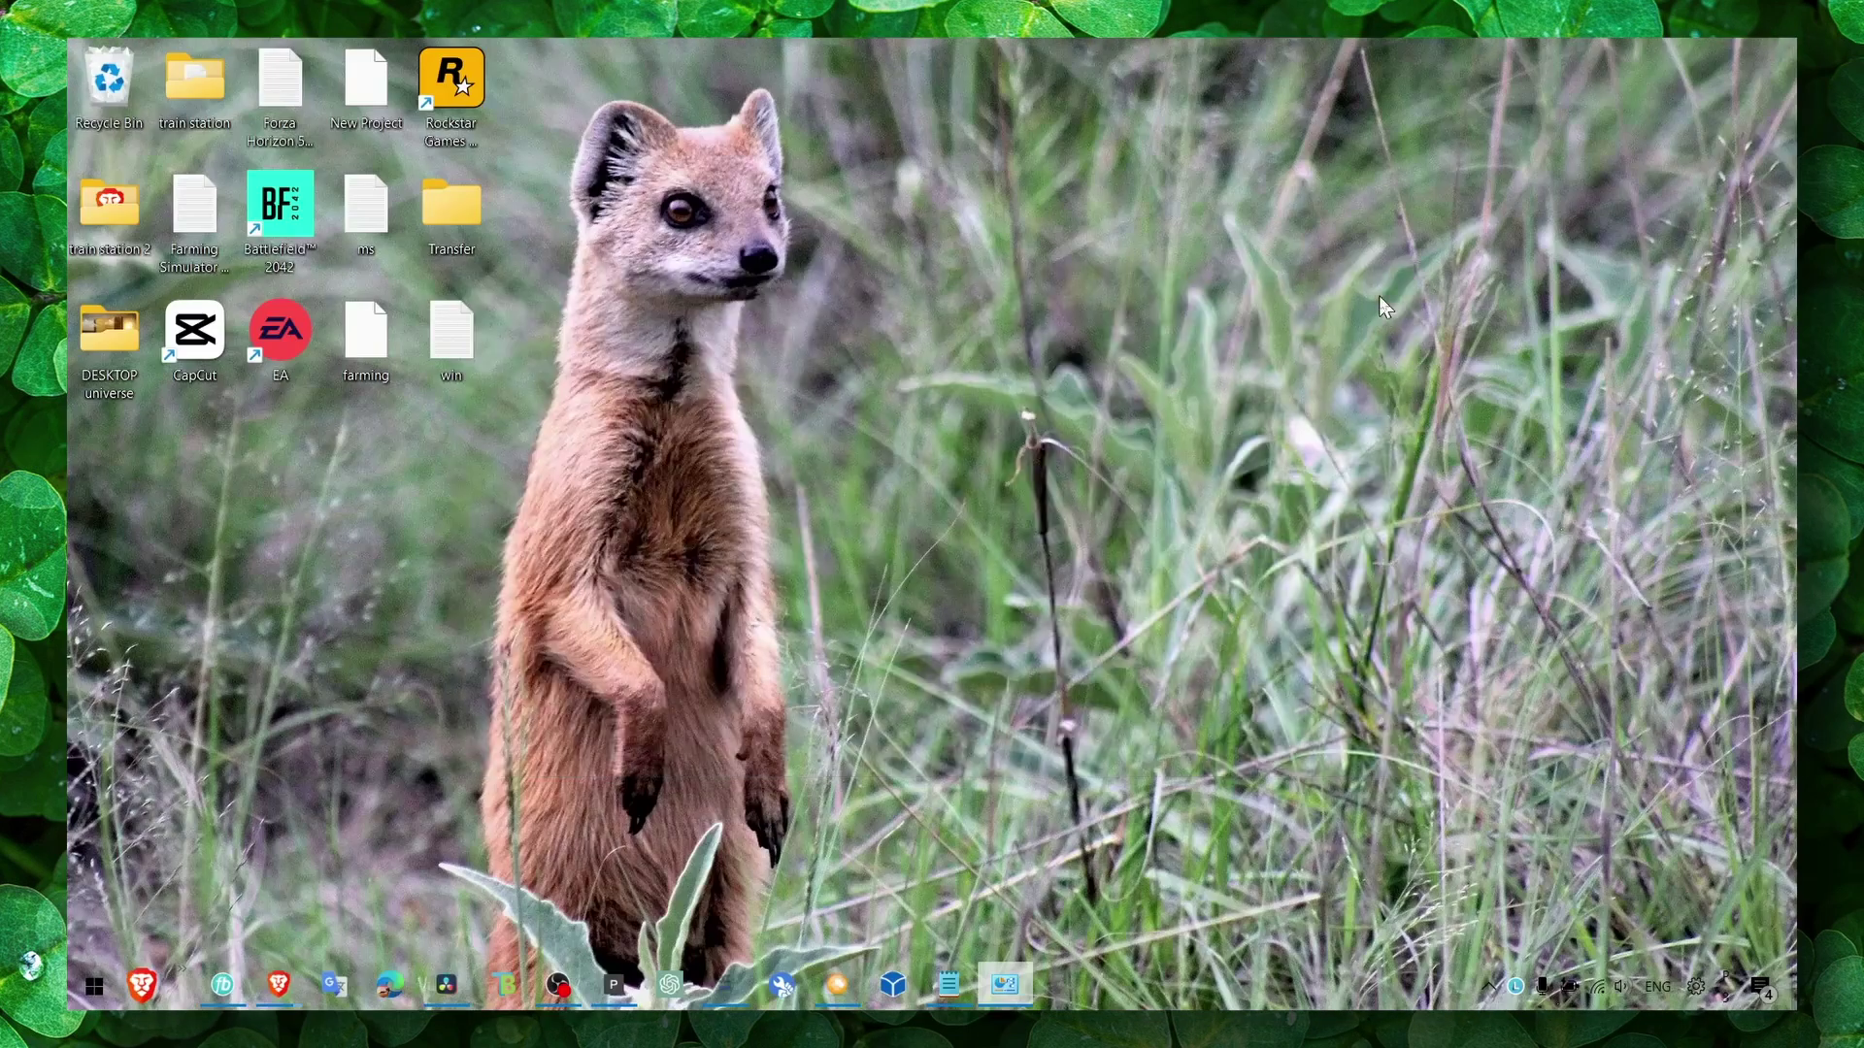
click(1564, 970)
click(1277, 789)
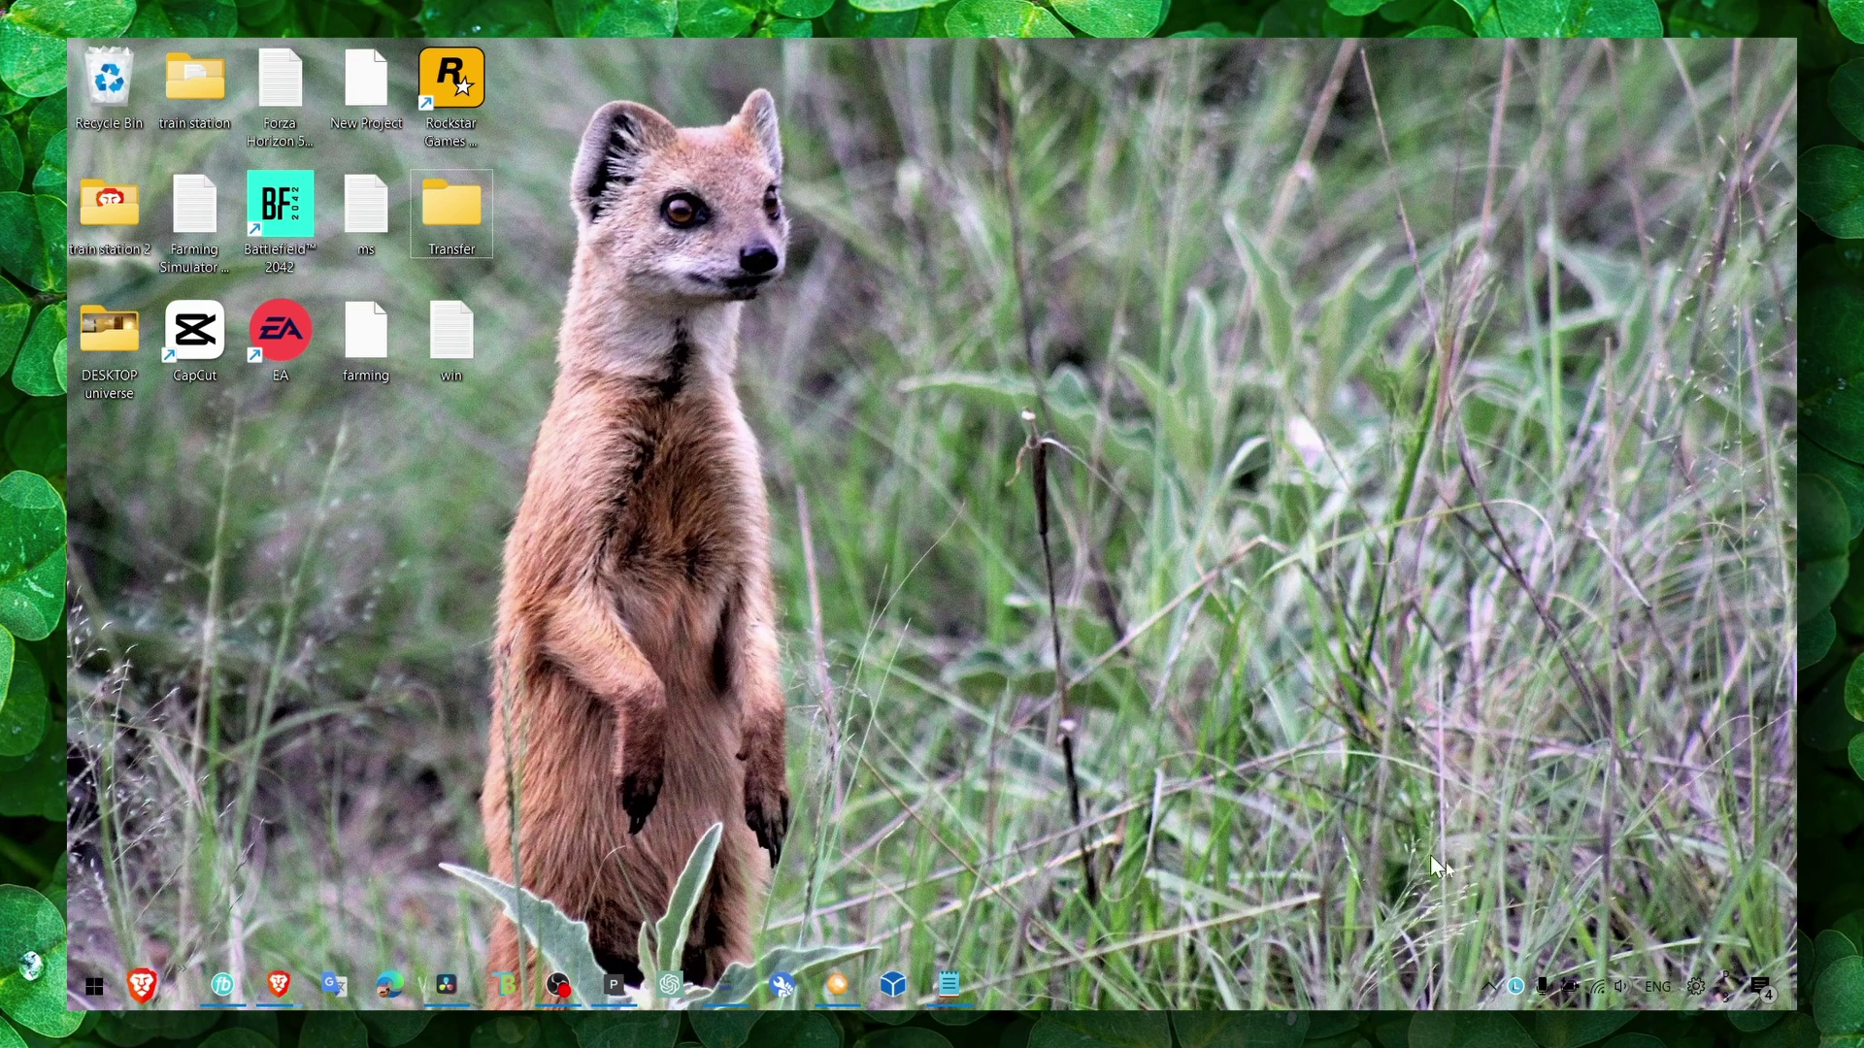
click(1543, 987)
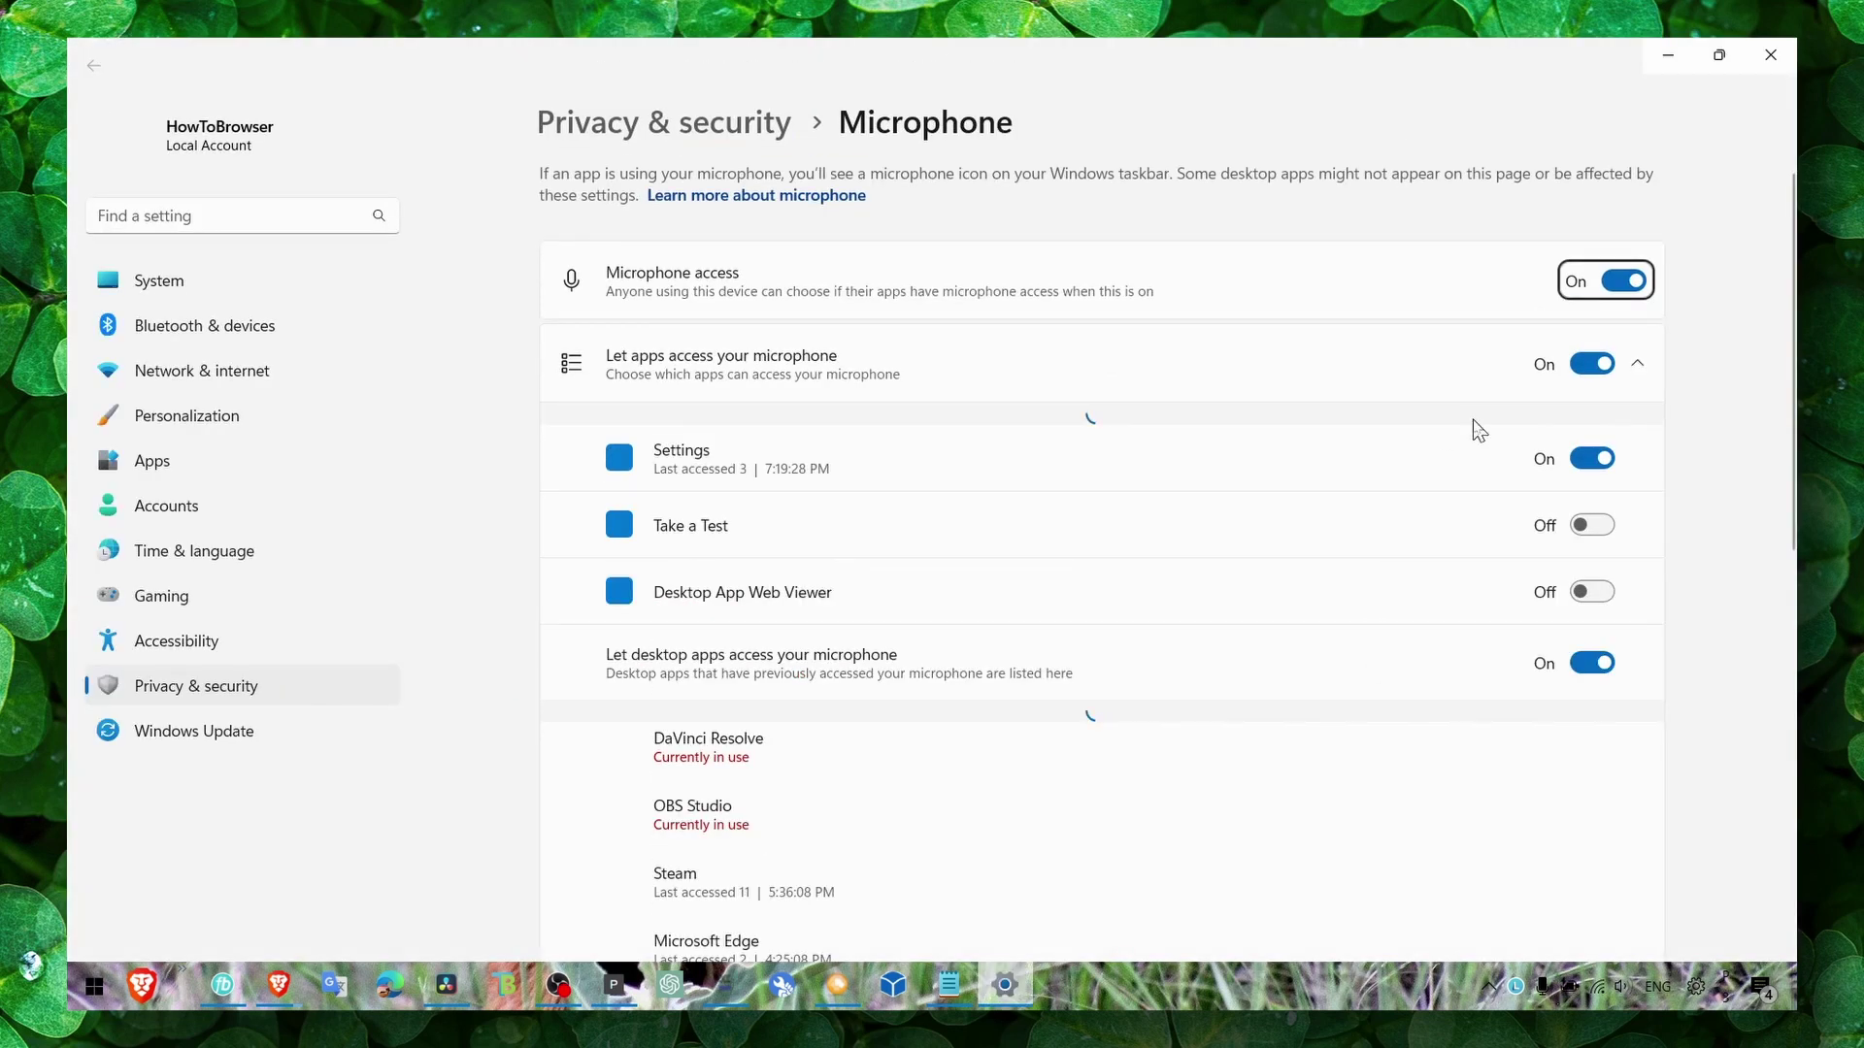
click(1770, 54)
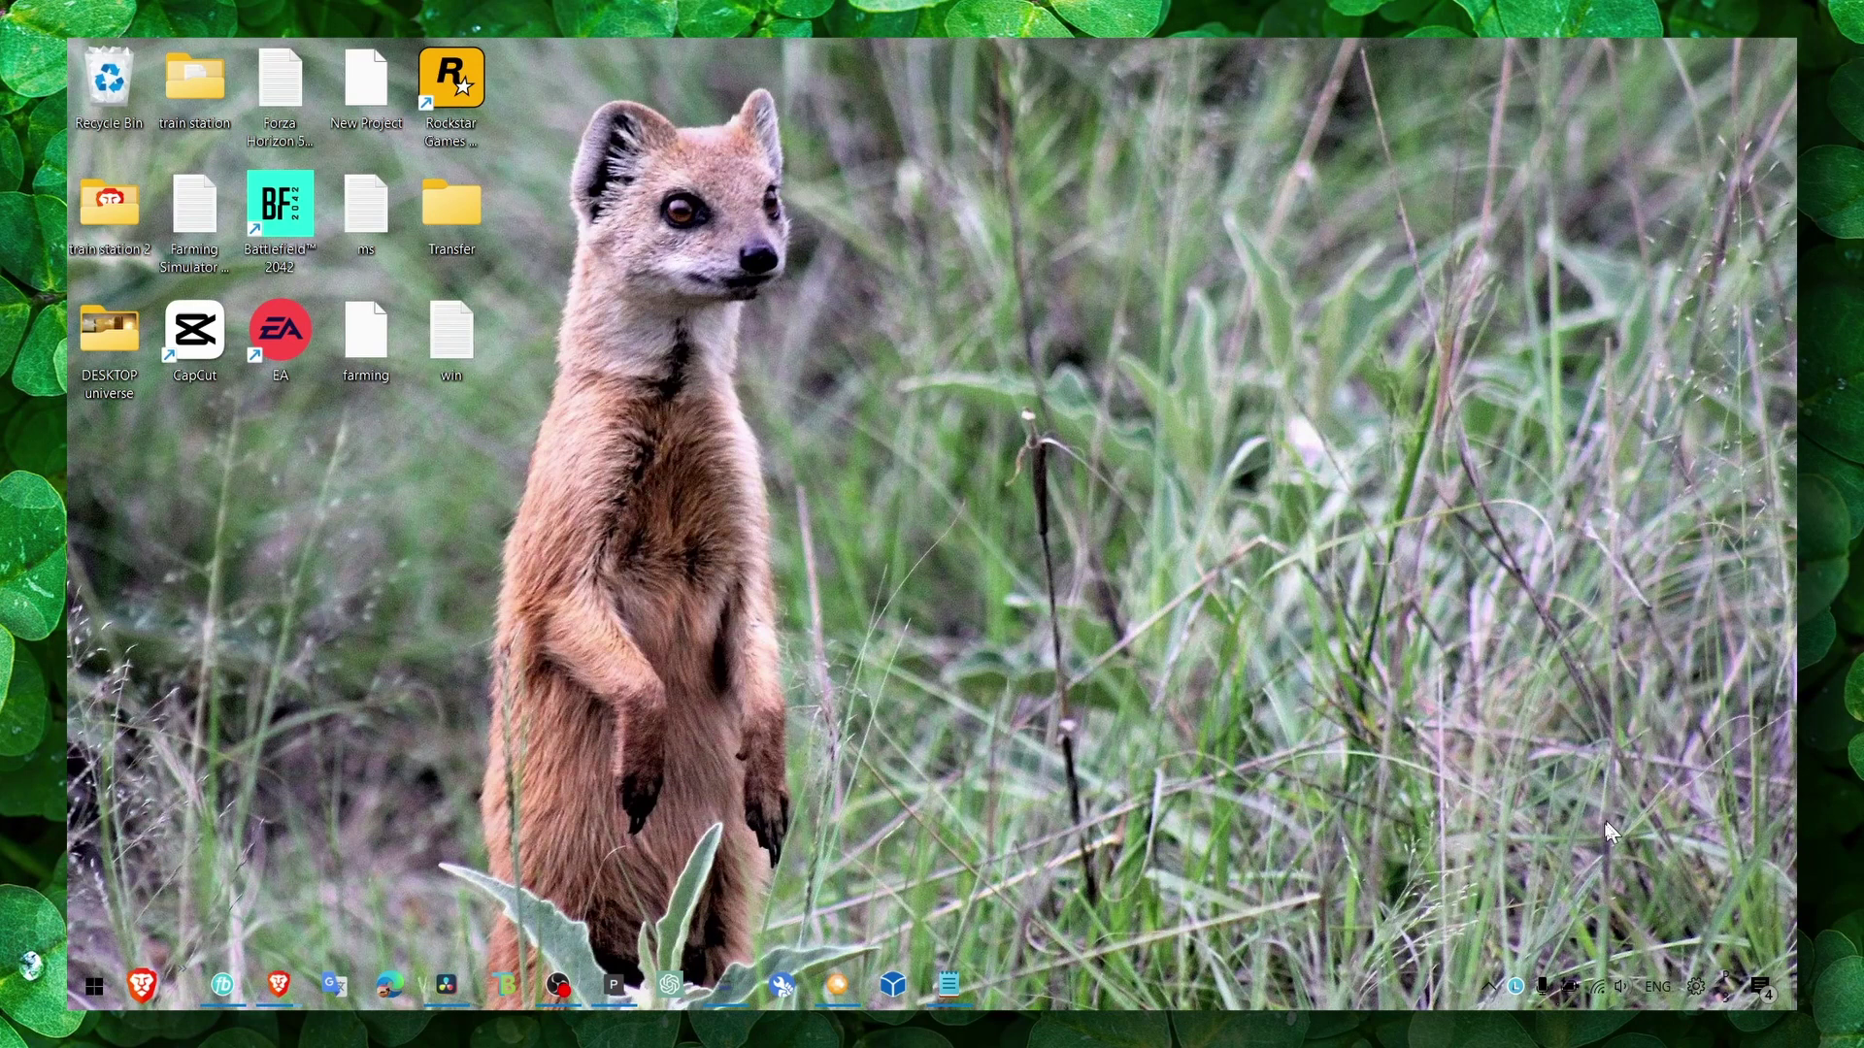
click(1516, 986)
click(1491, 988)
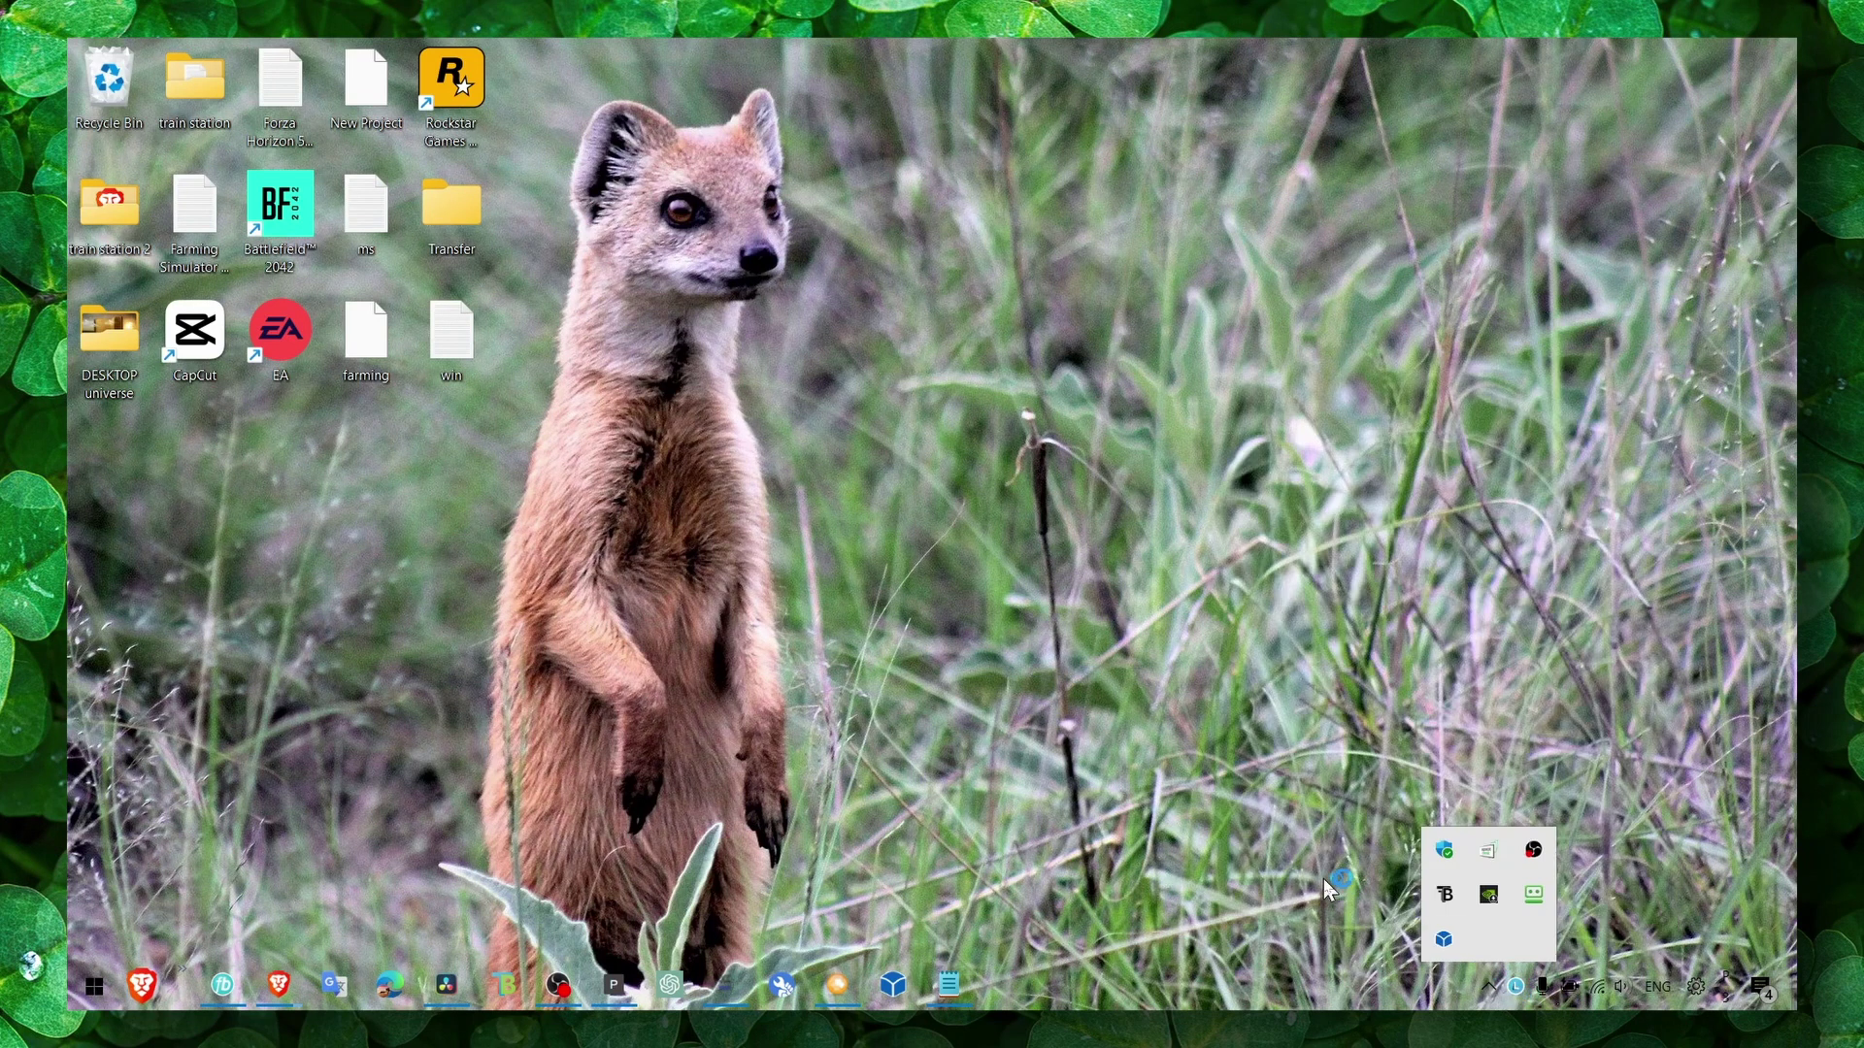
click(1116, 796)
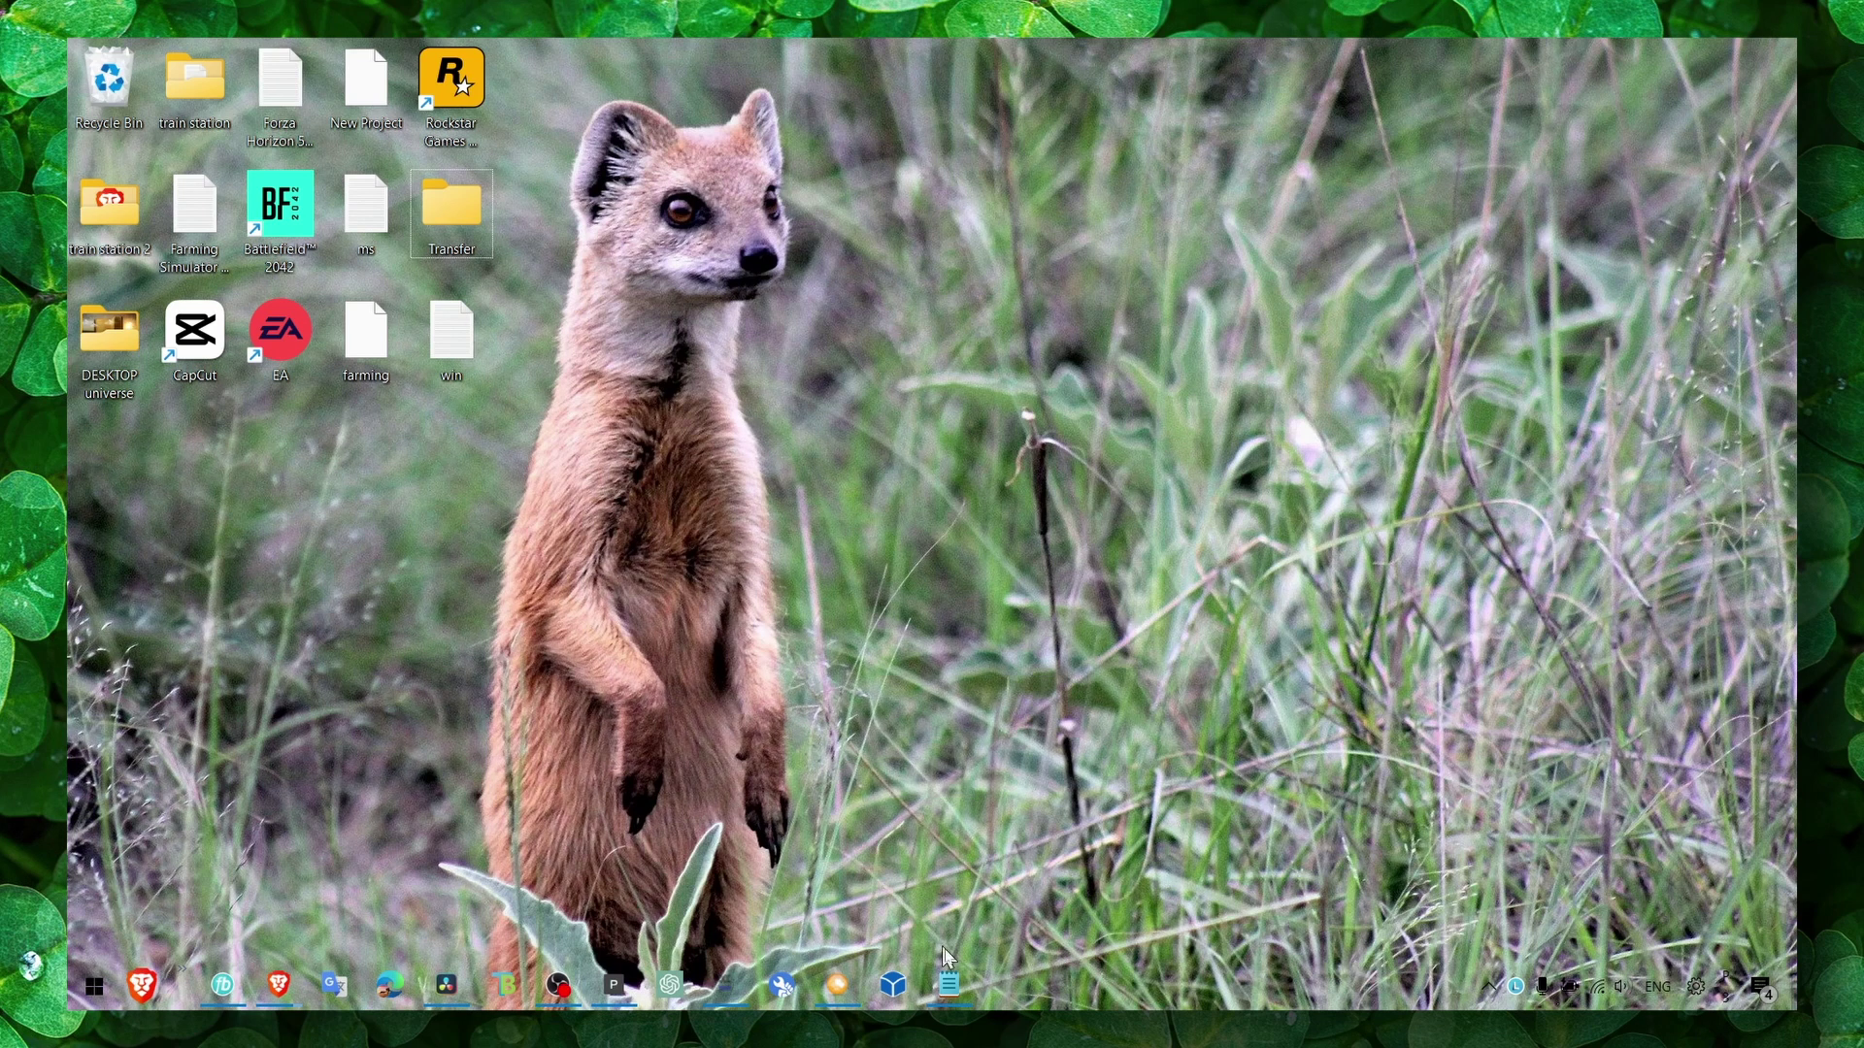
Open the temporary files list through a 'tempo' search in Settings
key(super)
text(tempo)
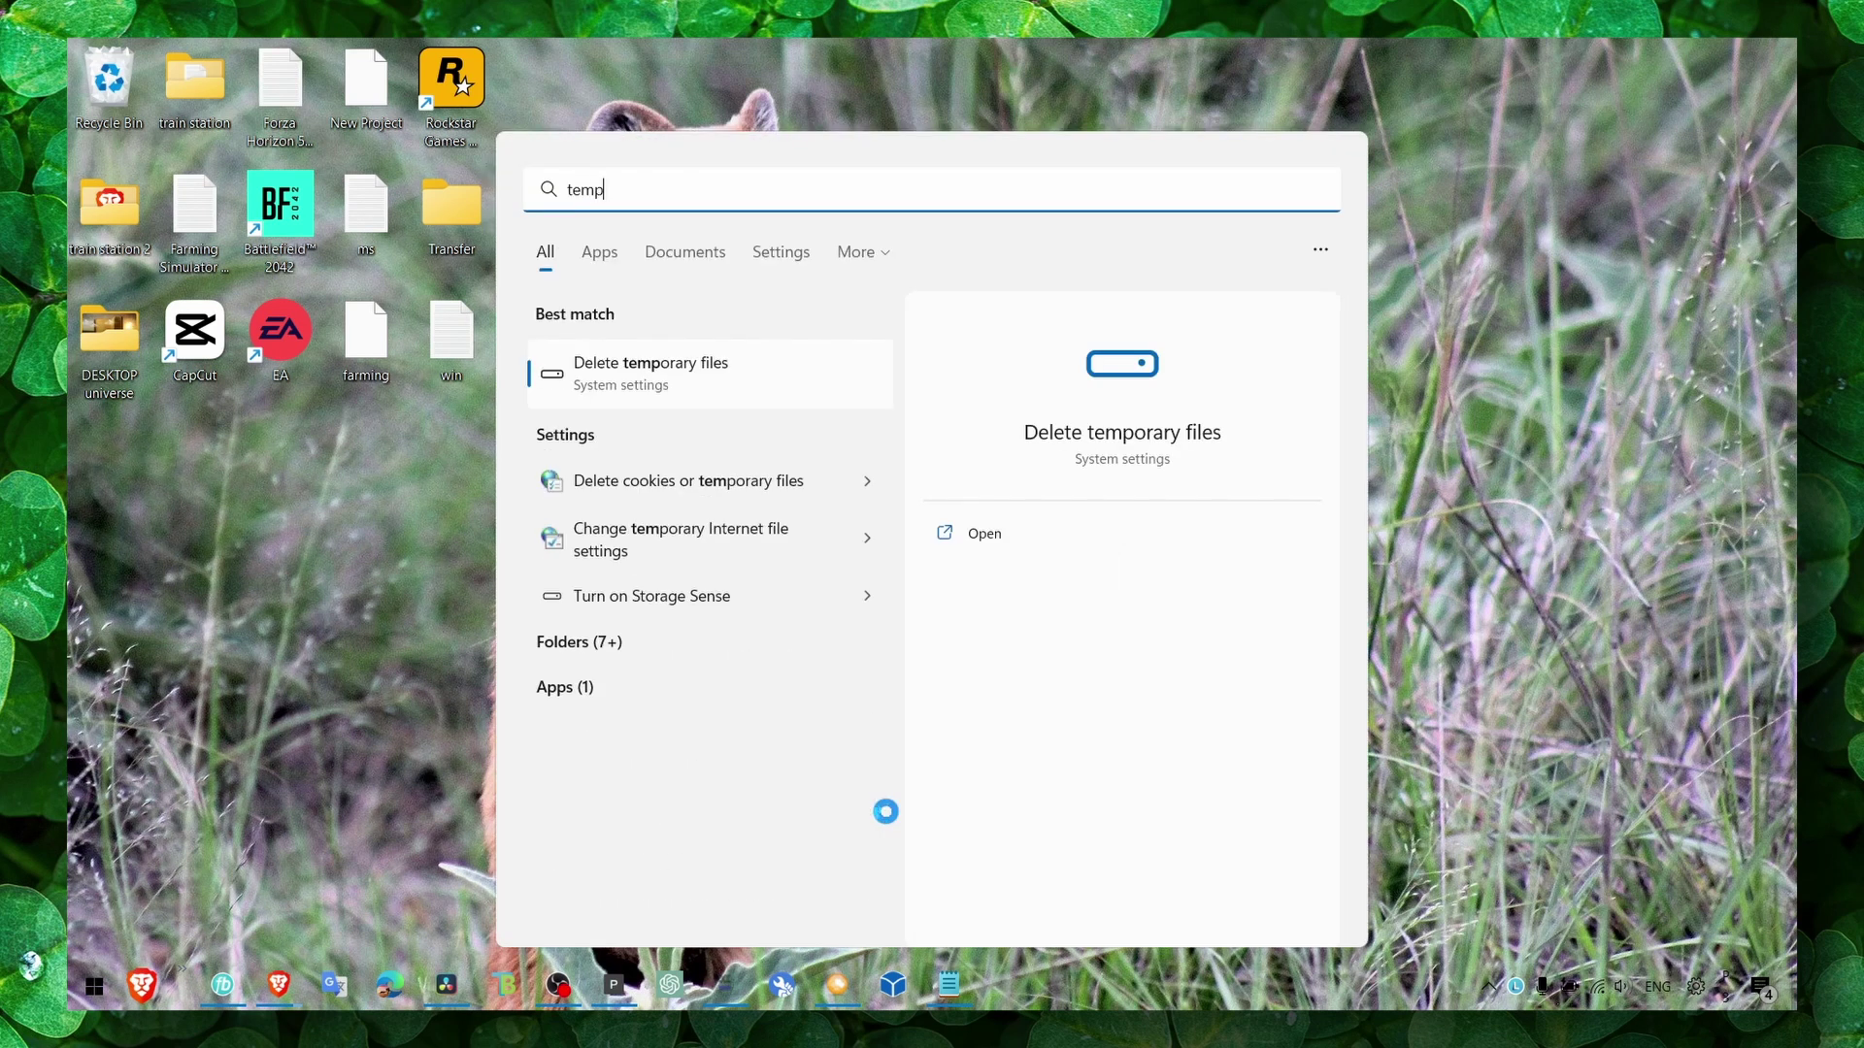
click(648, 367)
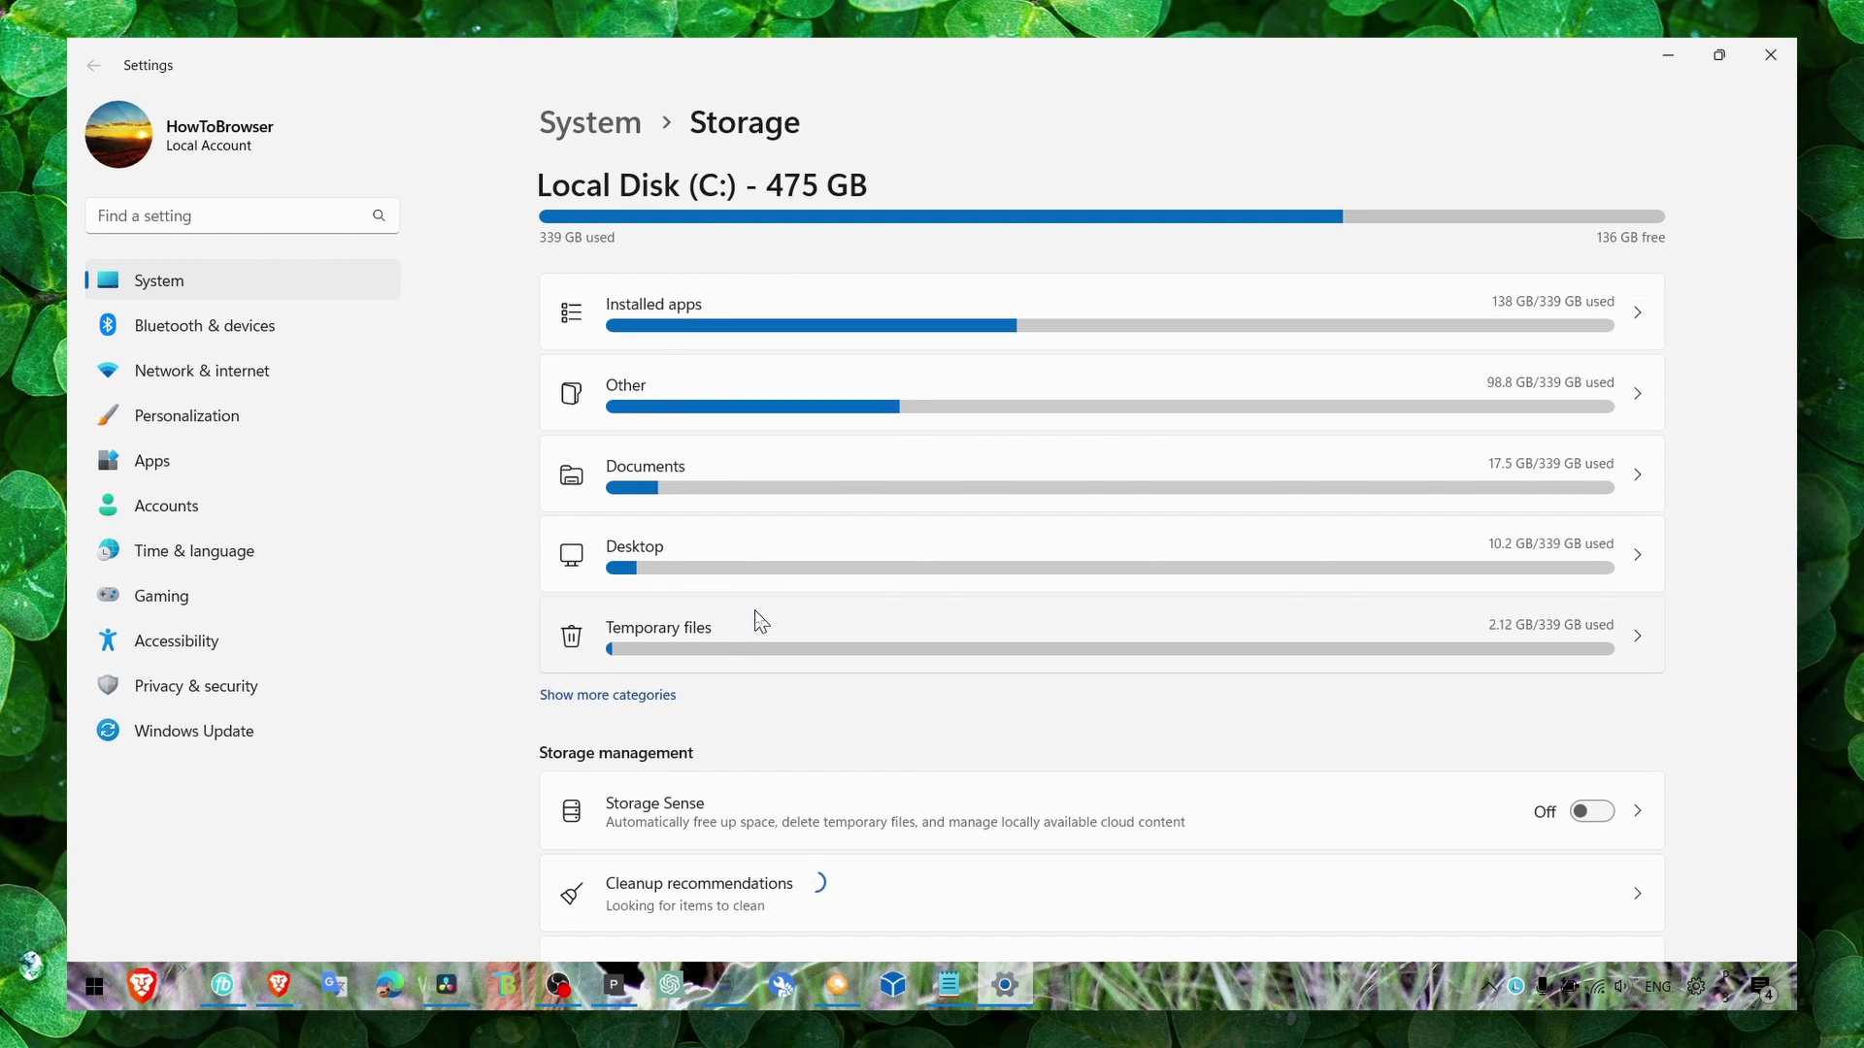
click(760, 635)
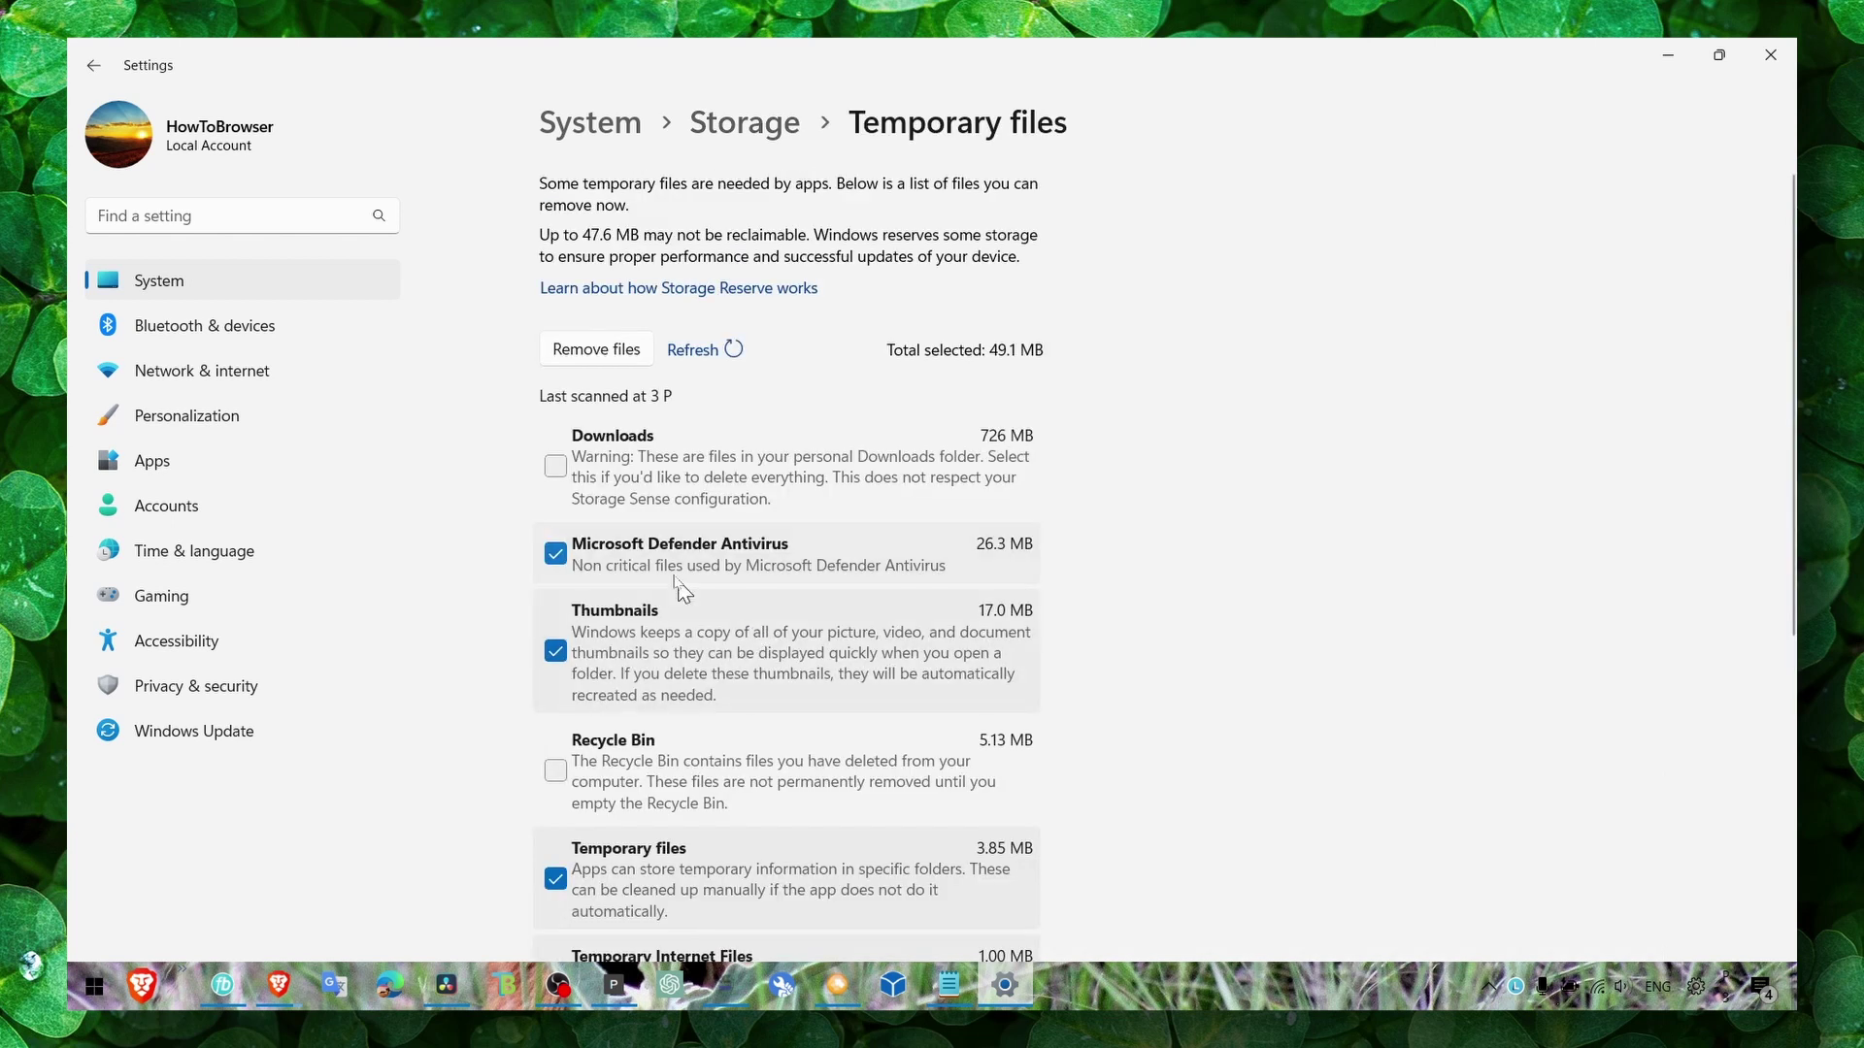
scroll(621, 582, down, 3)
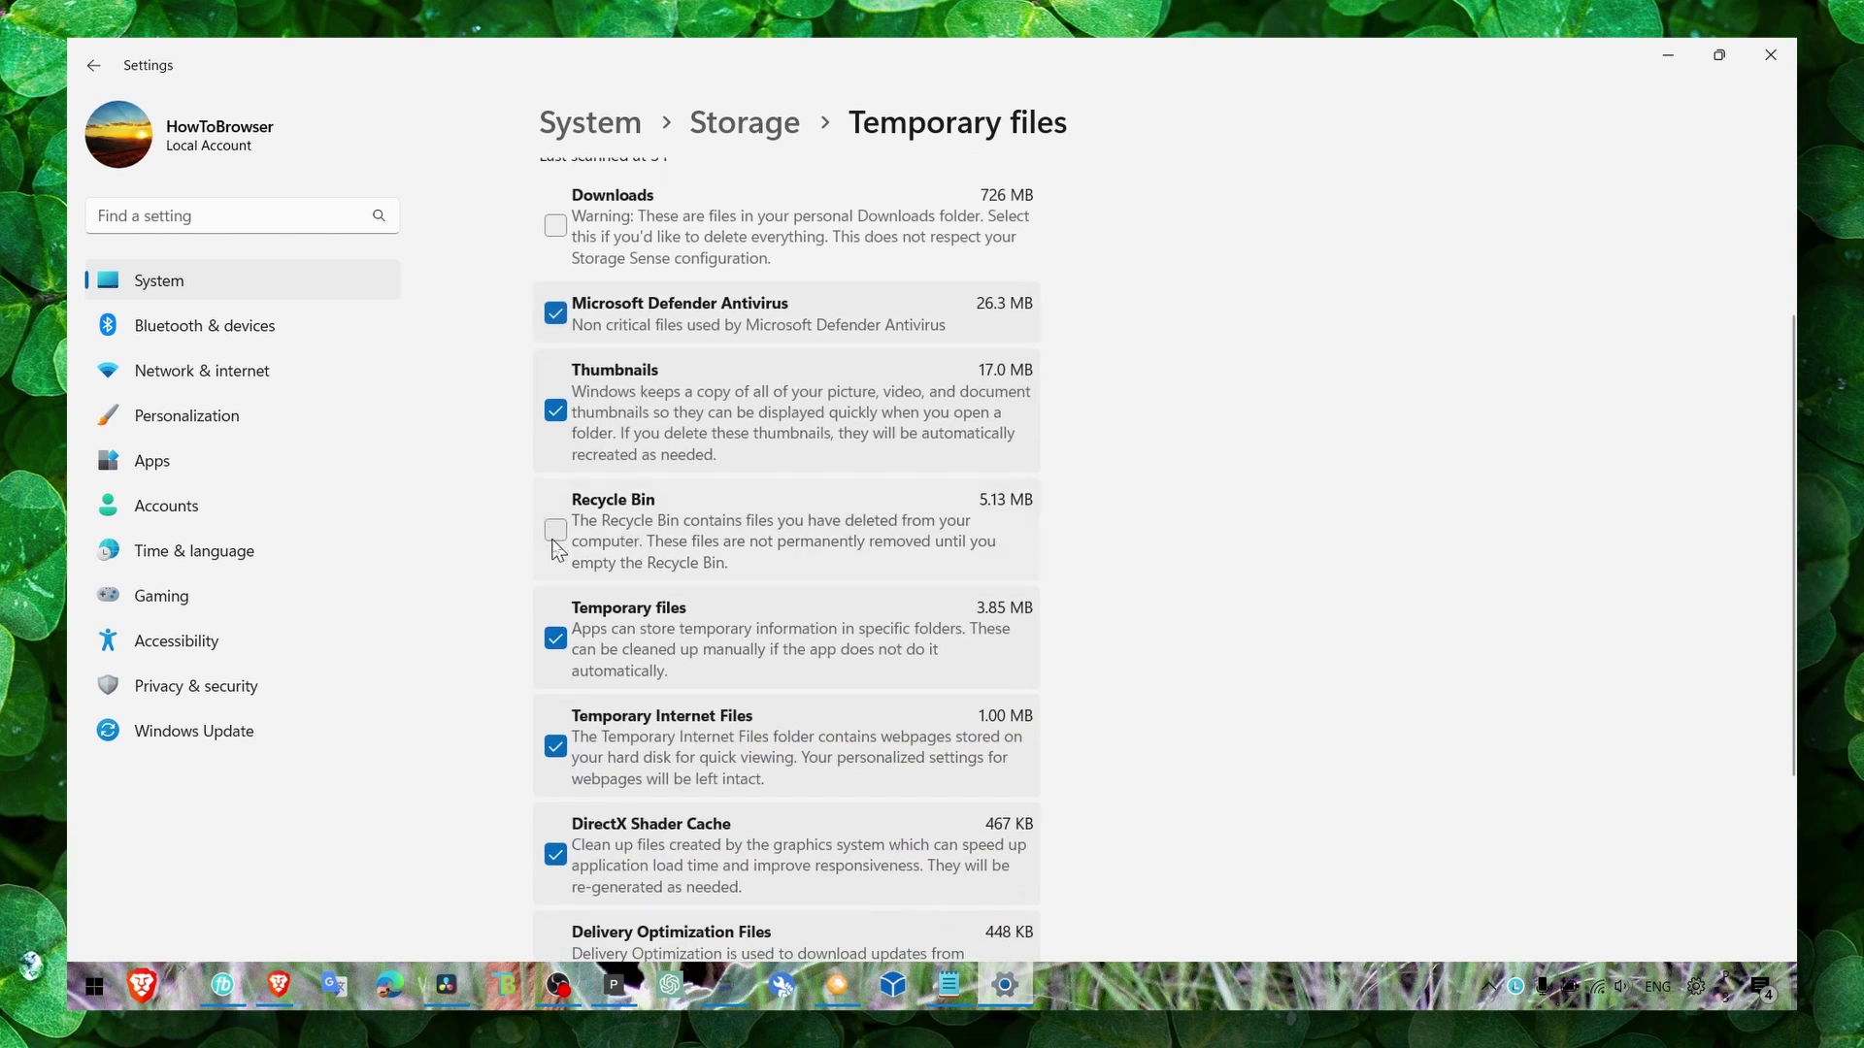
Include the Recycle Bin in the cleanup while leaving Downloads unticked
click(555, 531)
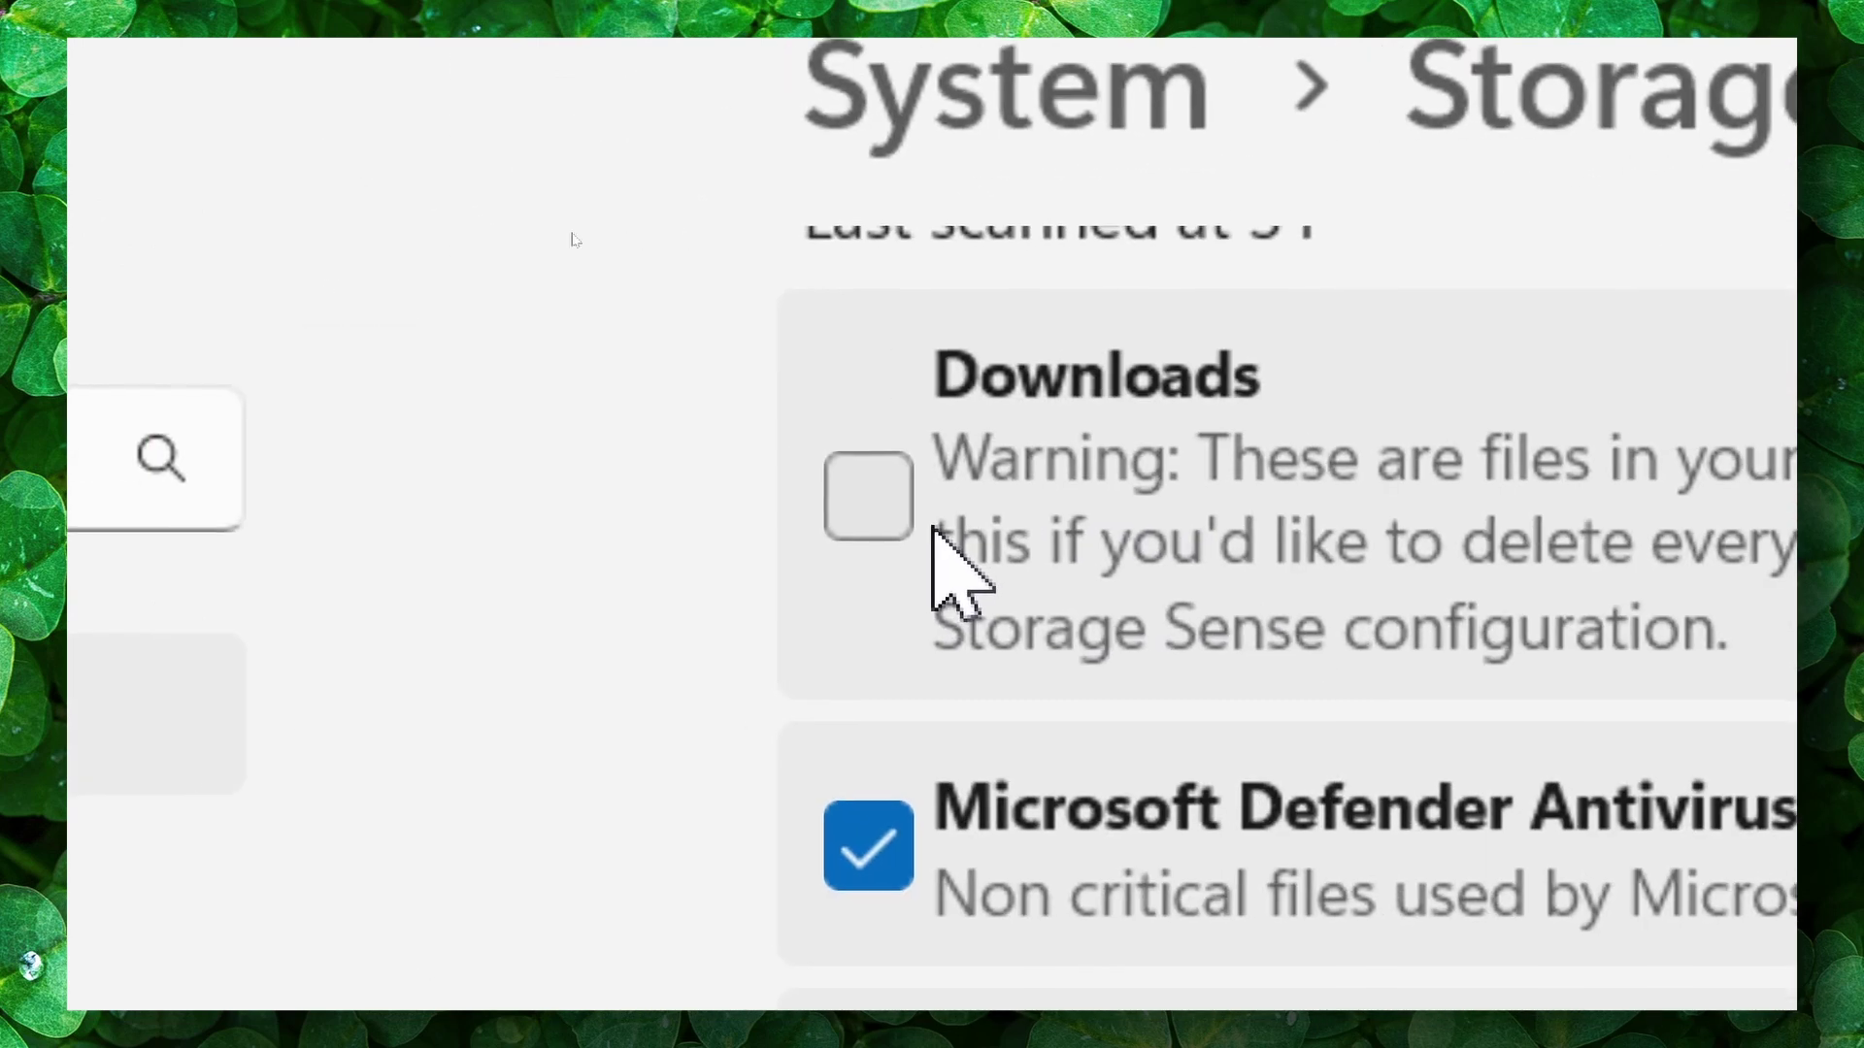
click(639, 545)
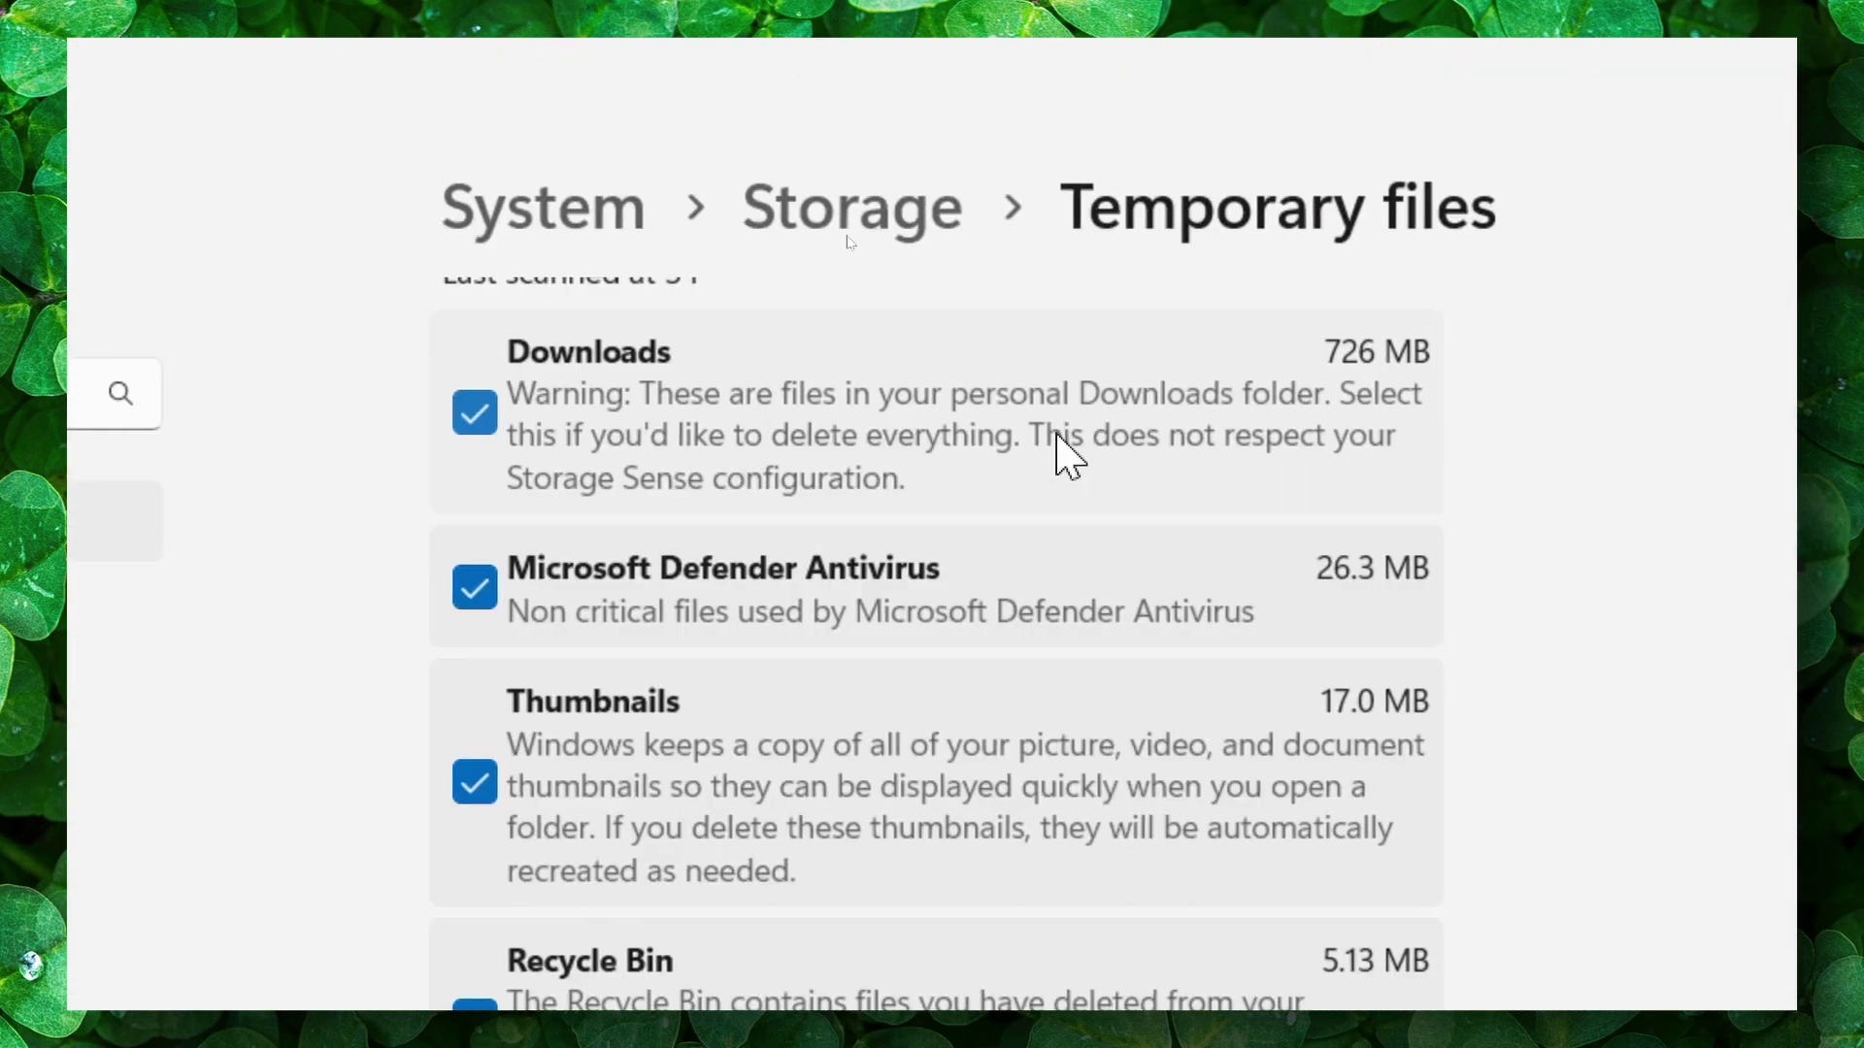
click(499, 512)
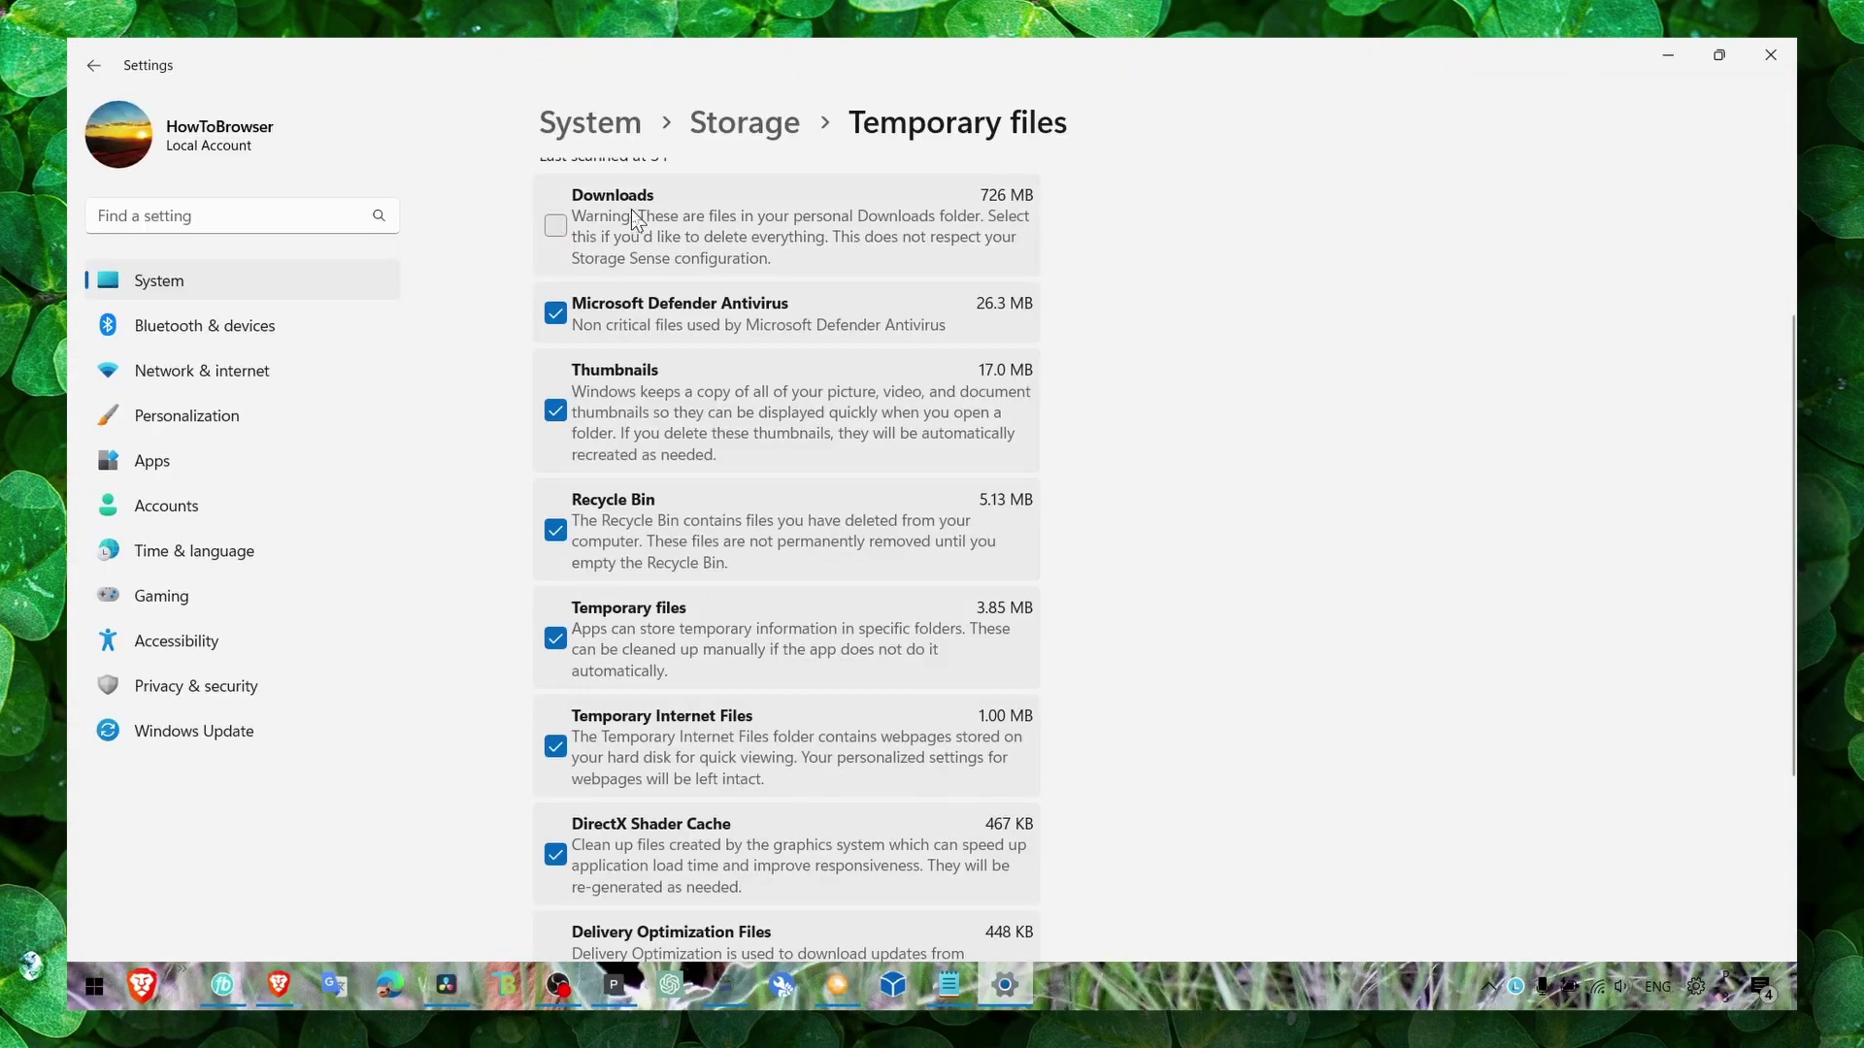
scroll(658, 315, down, 1)
scroll(659, 314, down, 2)
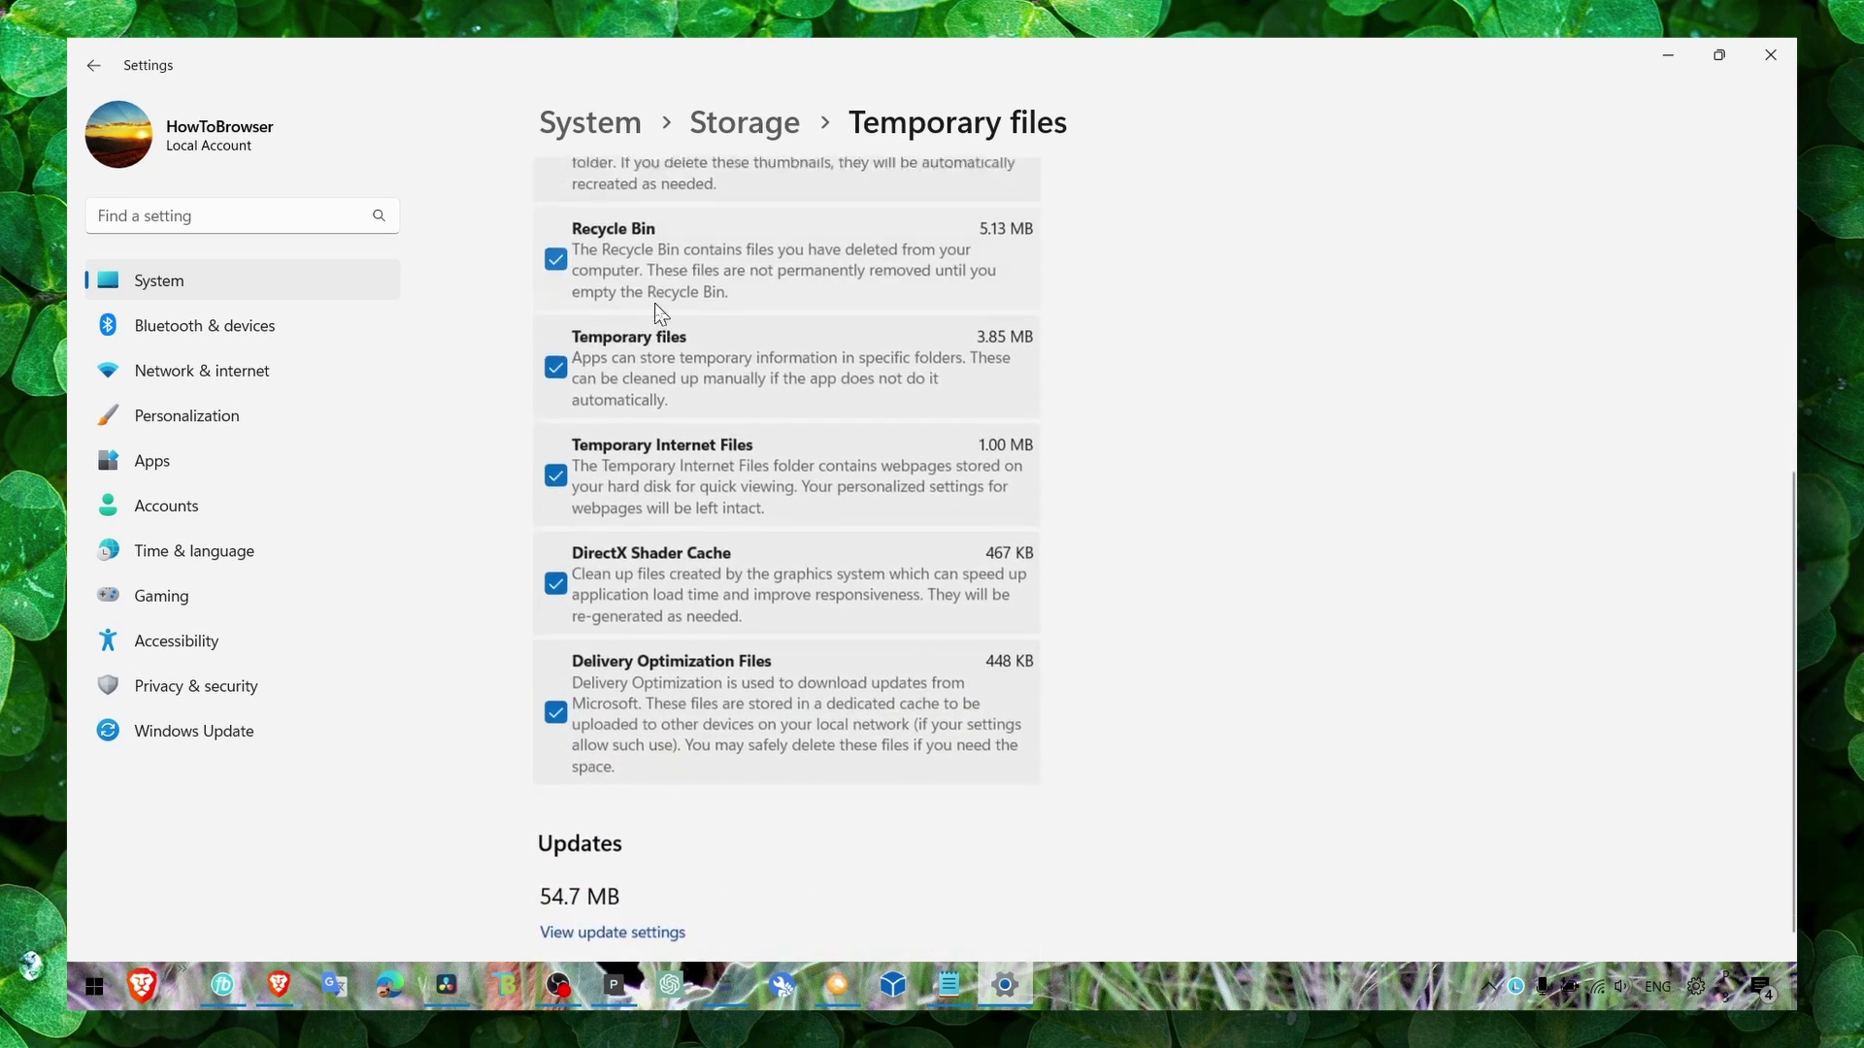
scroll(663, 524, up, 4)
scroll(668, 733, down, 4)
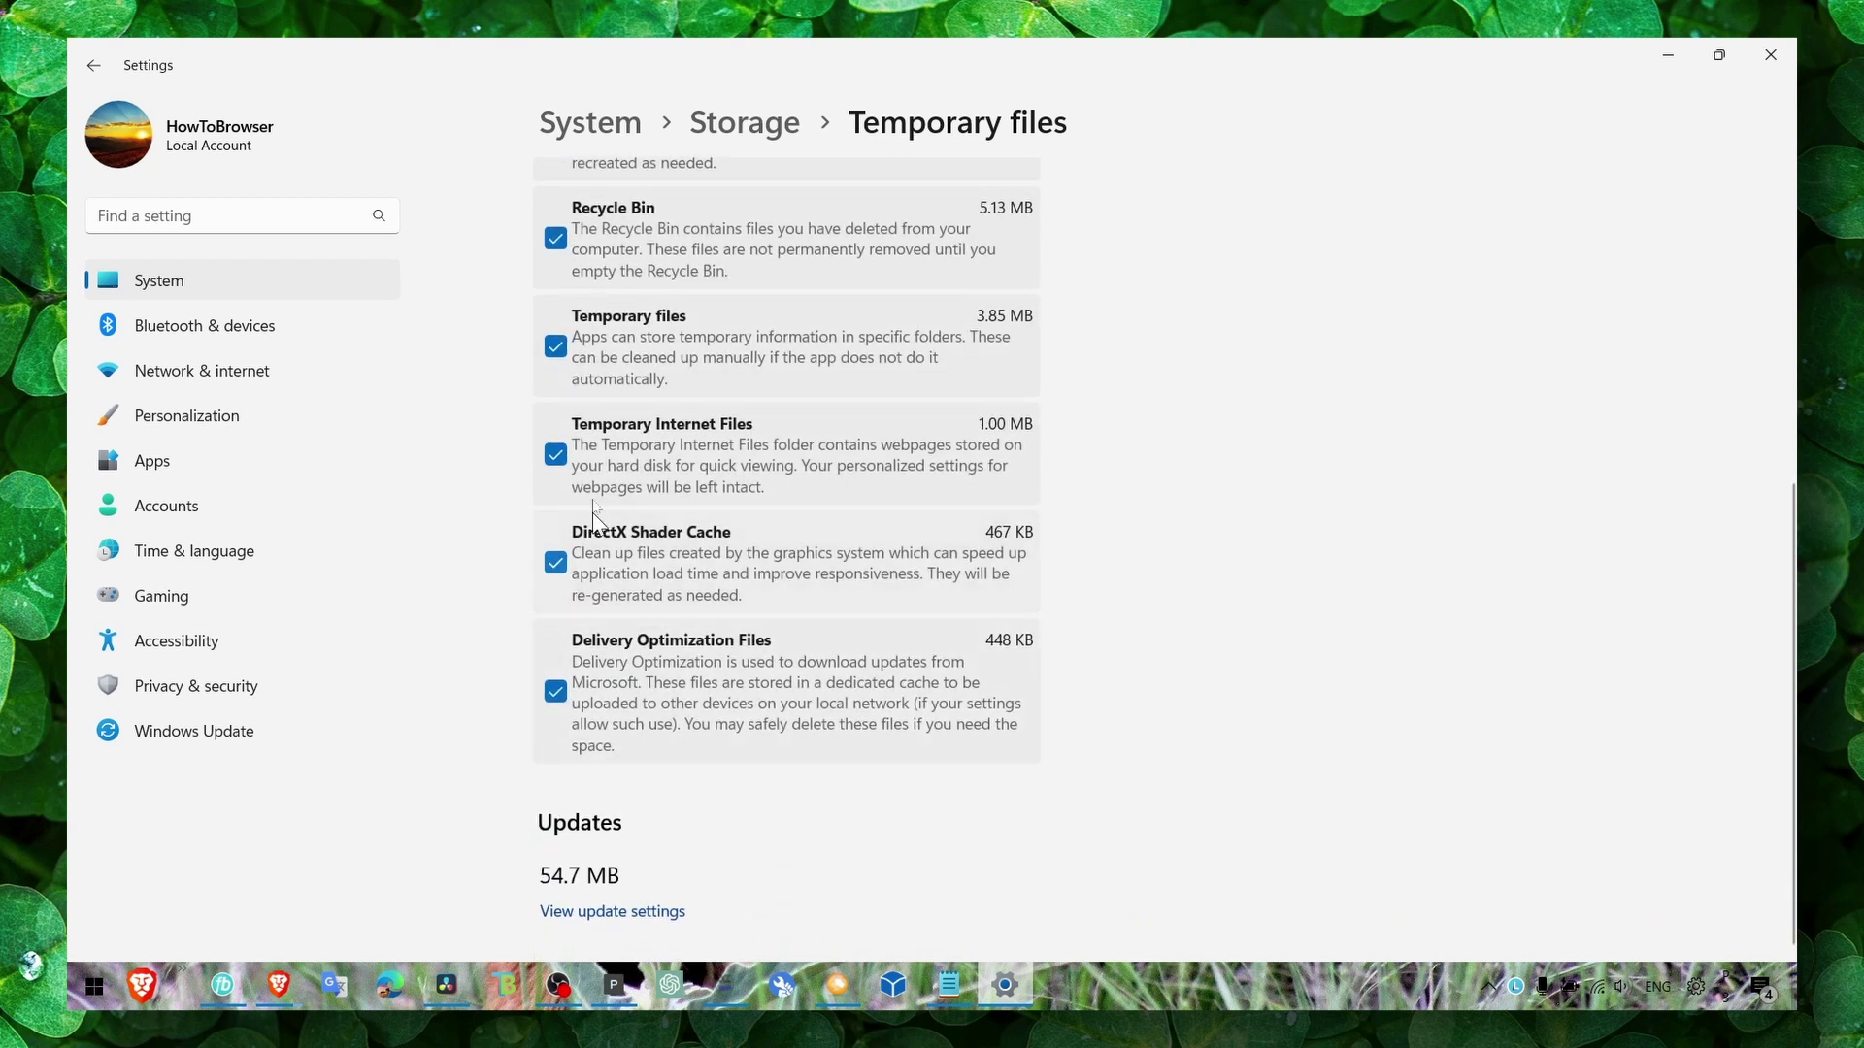
scroll(668, 733, up, 5)
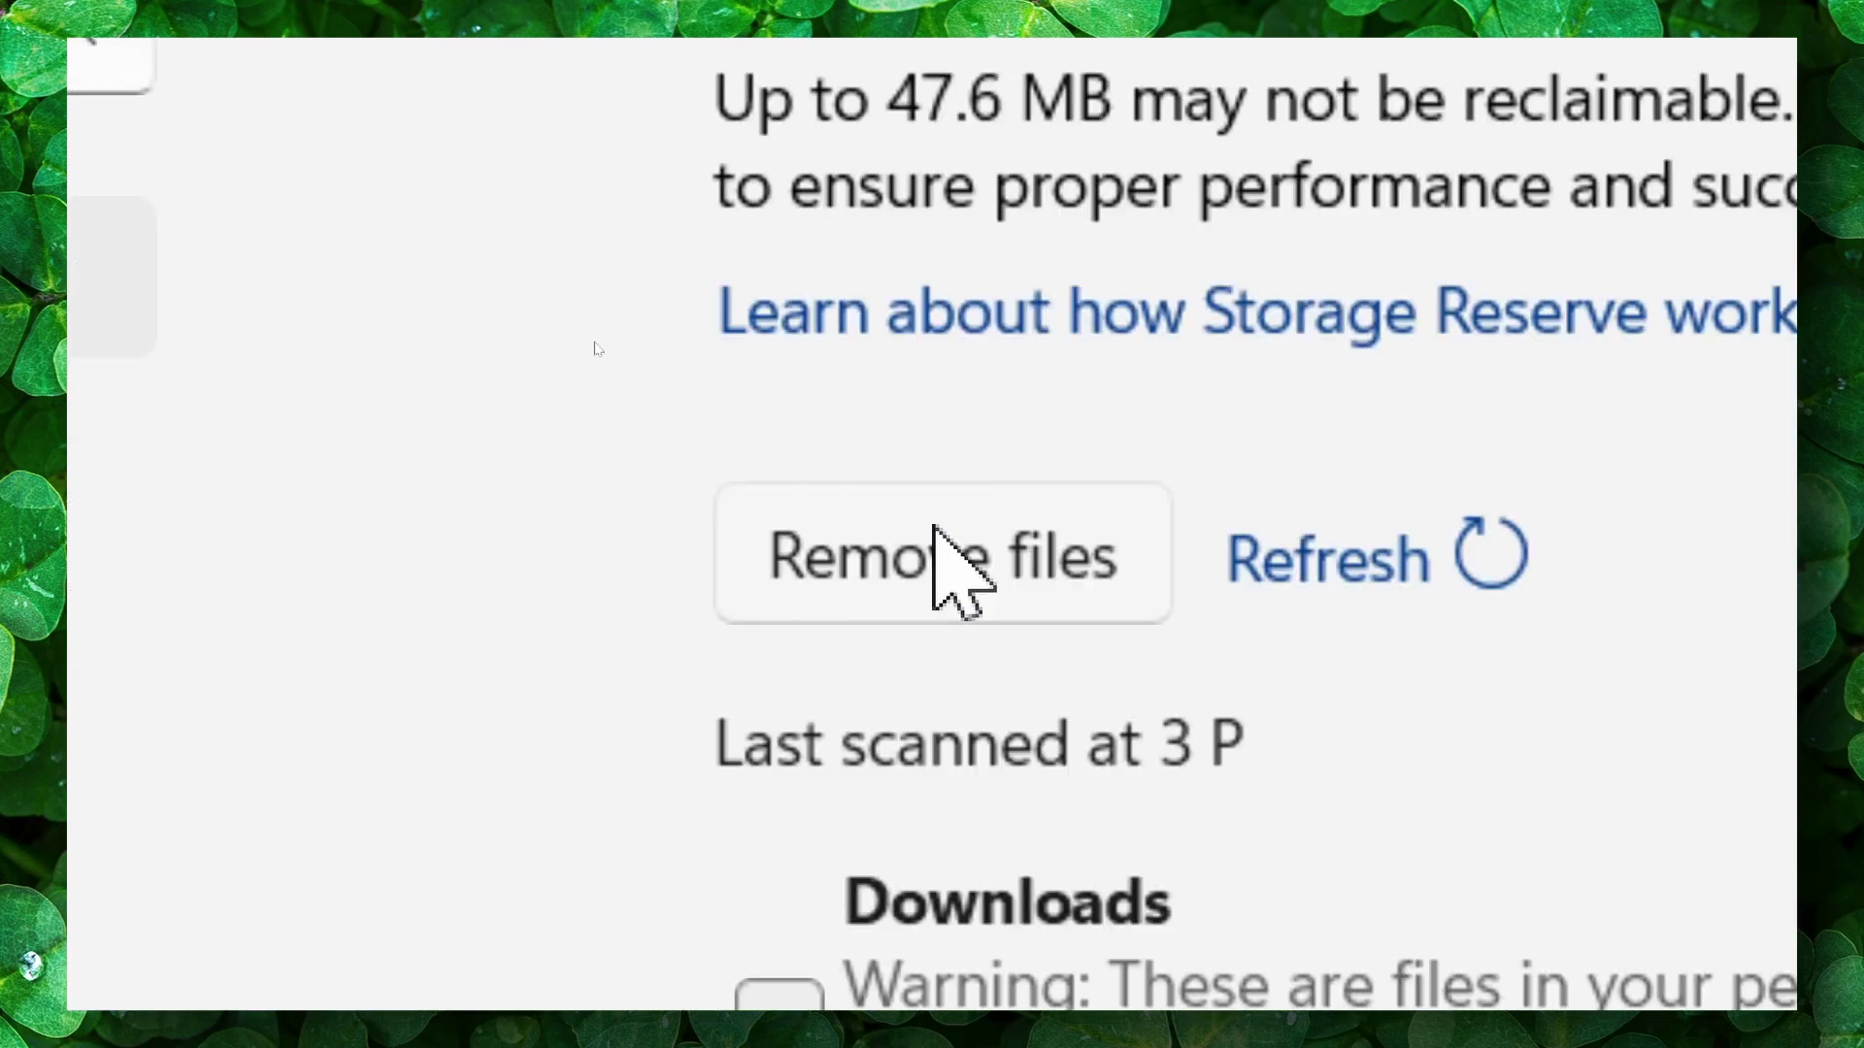
Remove the chosen temporary files, confirm, and close Settings
click(934, 553)
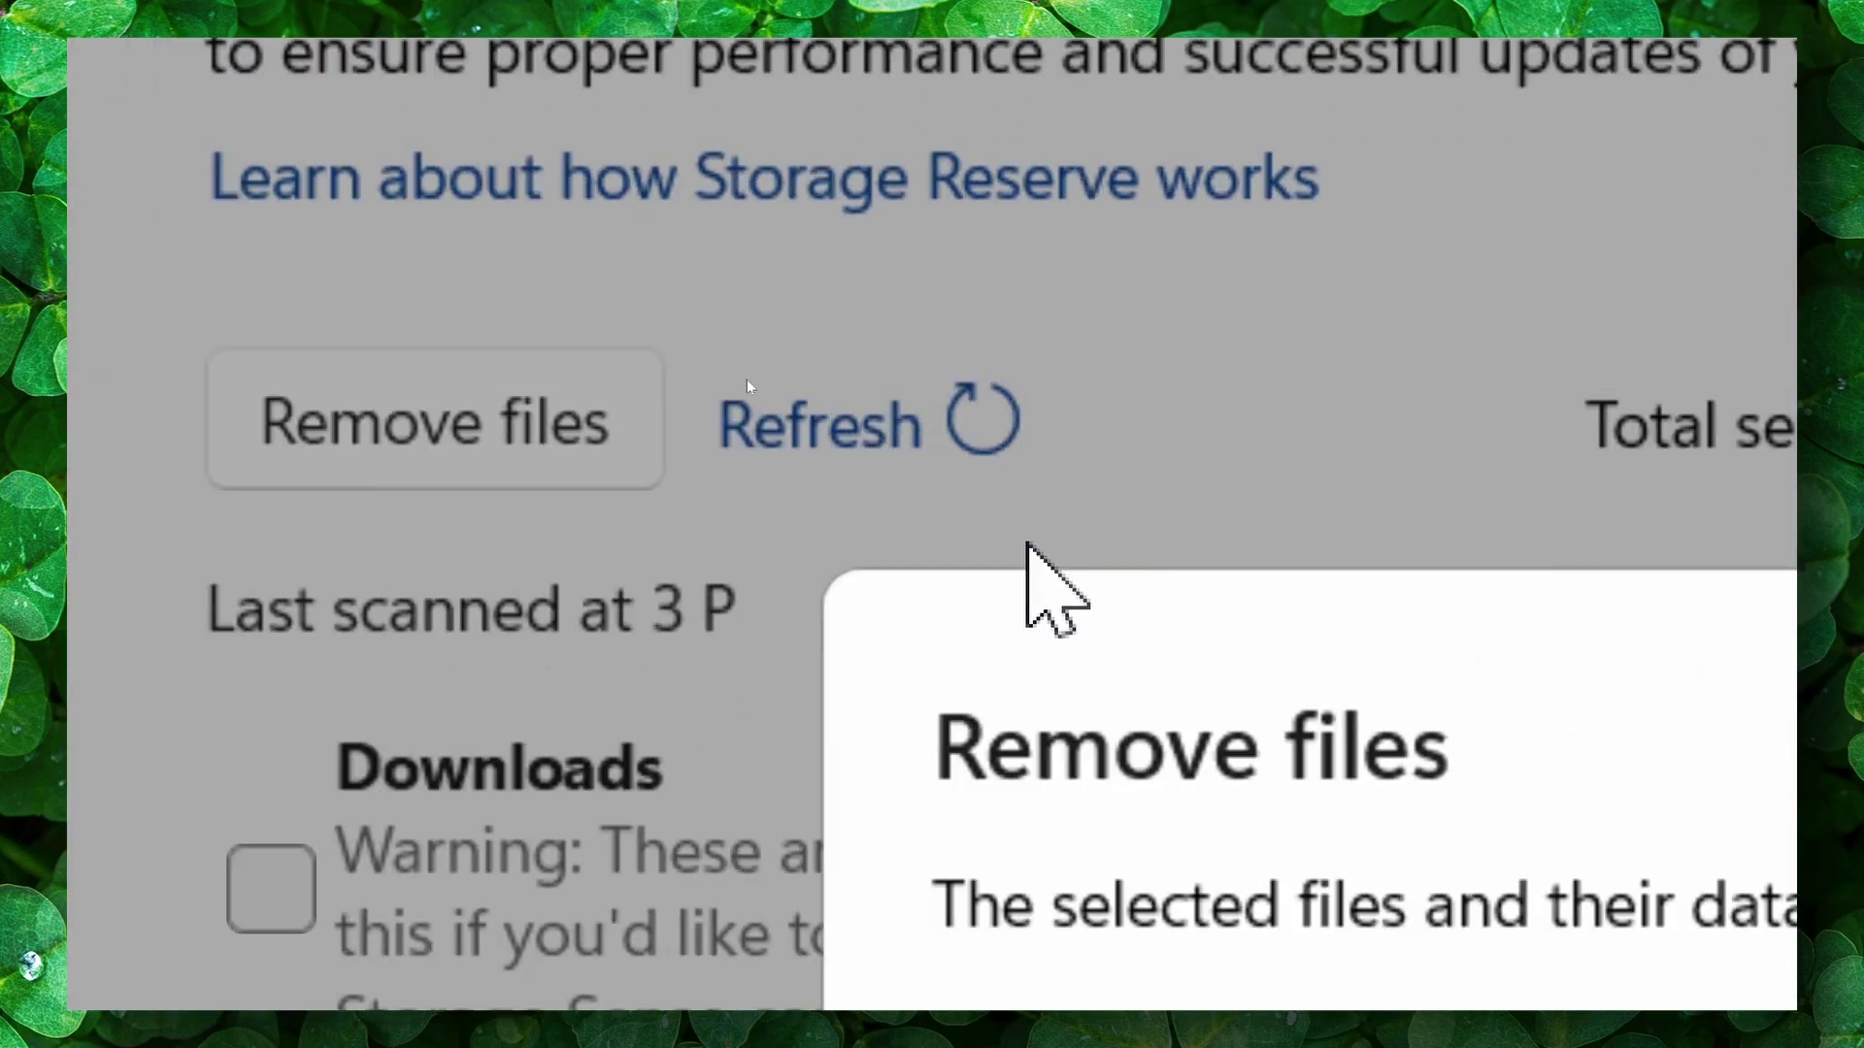
click(998, 583)
scroll(901, 463, down, 5)
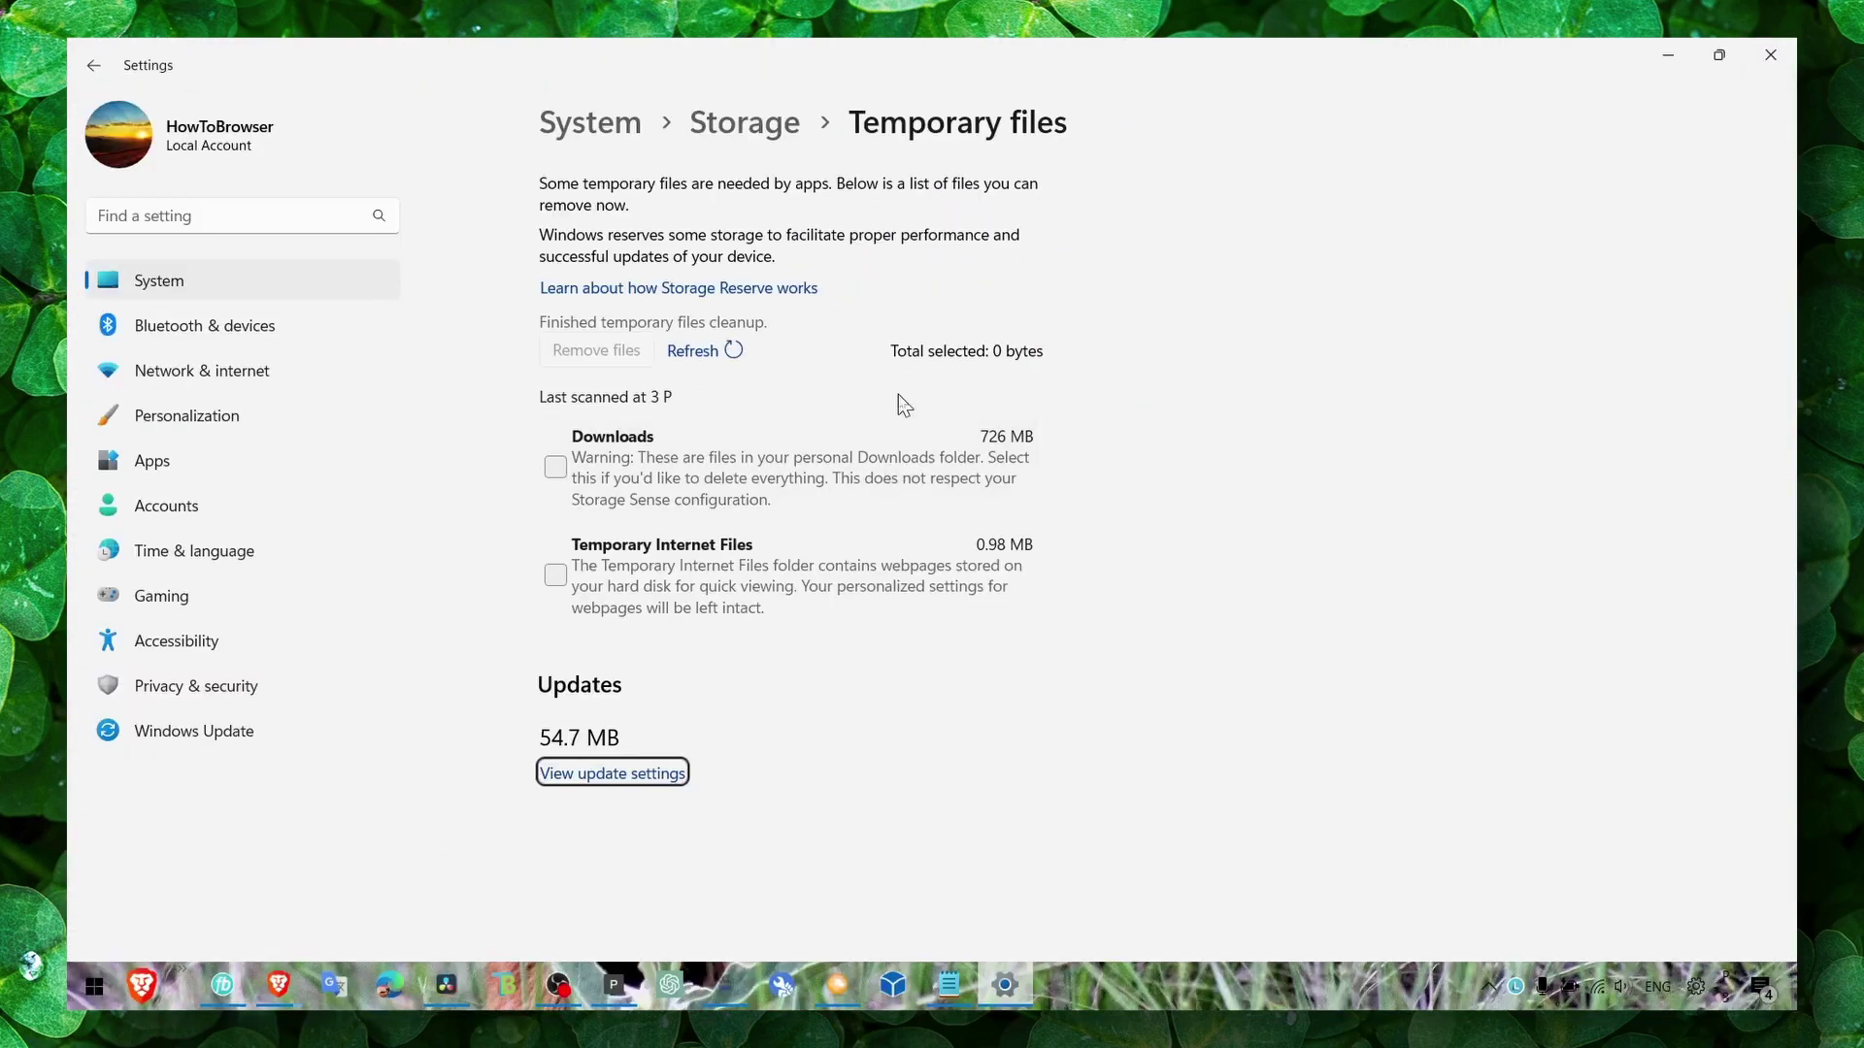
click(1771, 56)
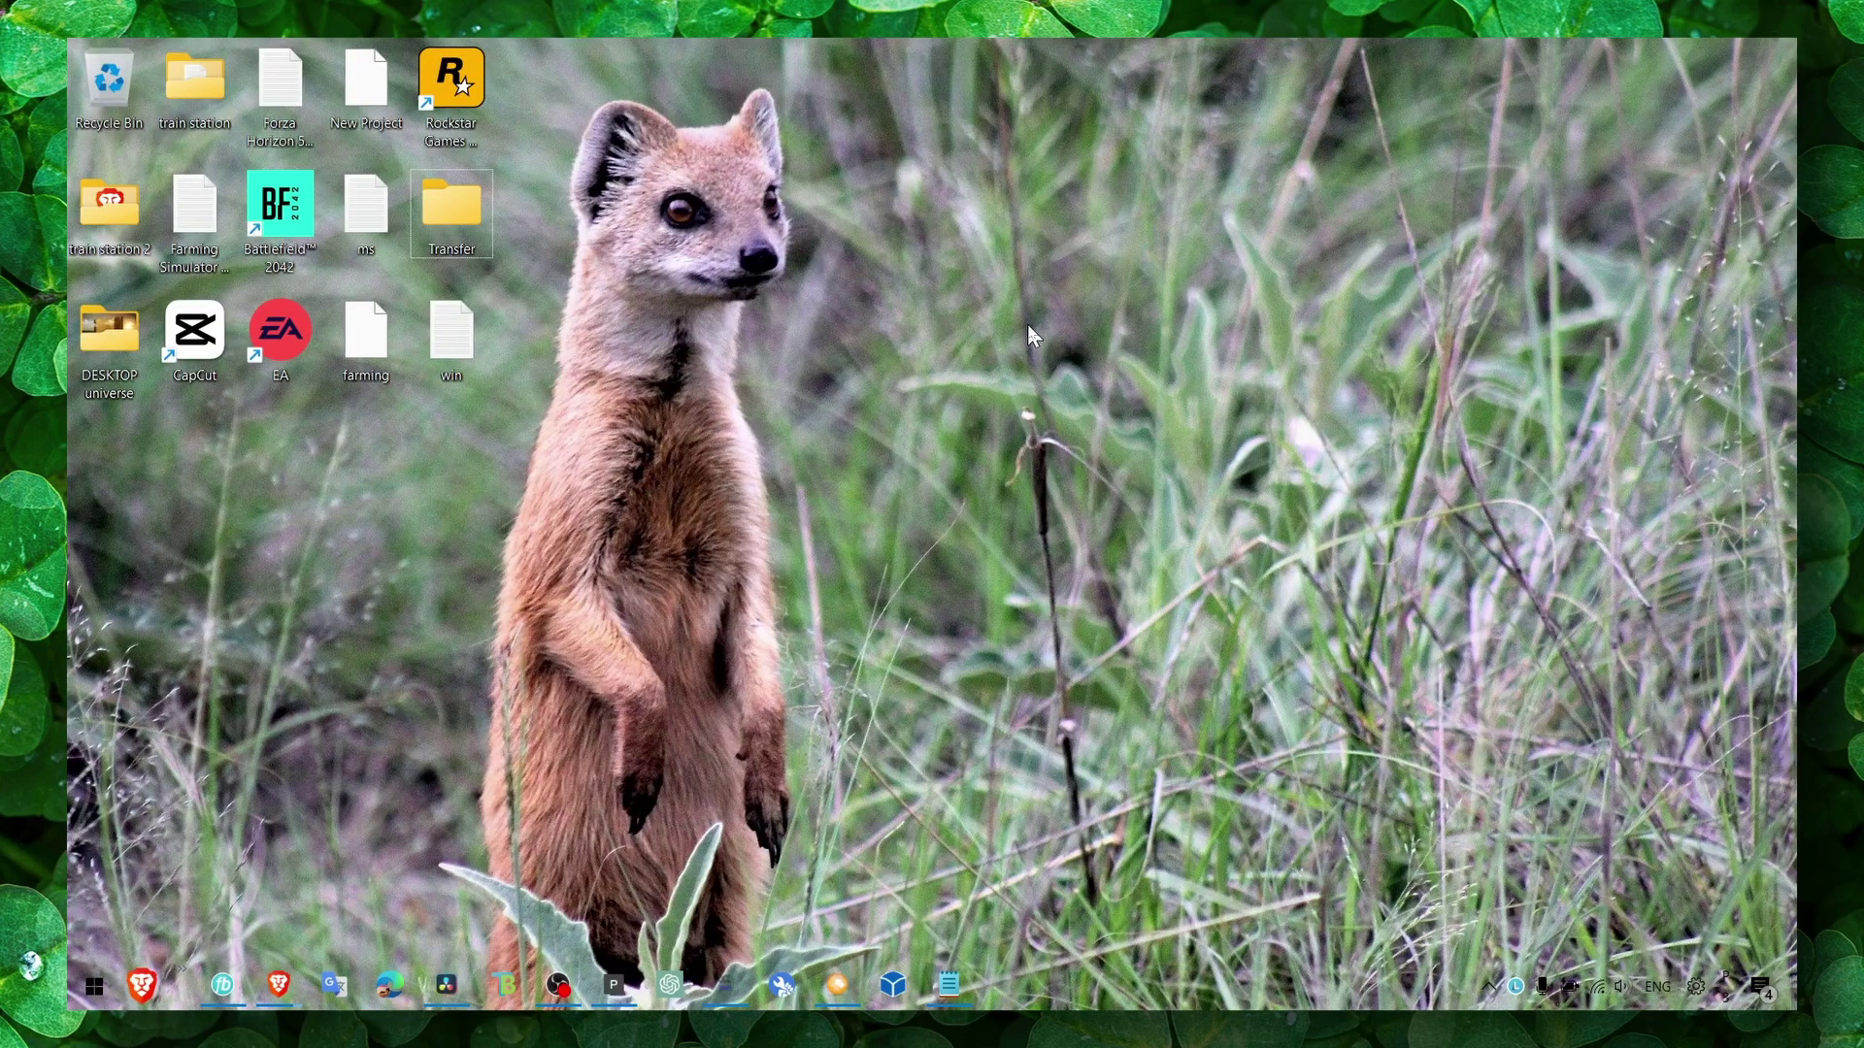
Open the Temp folder with Run 'temp', delete all its contents, and close the window
key(super+r)
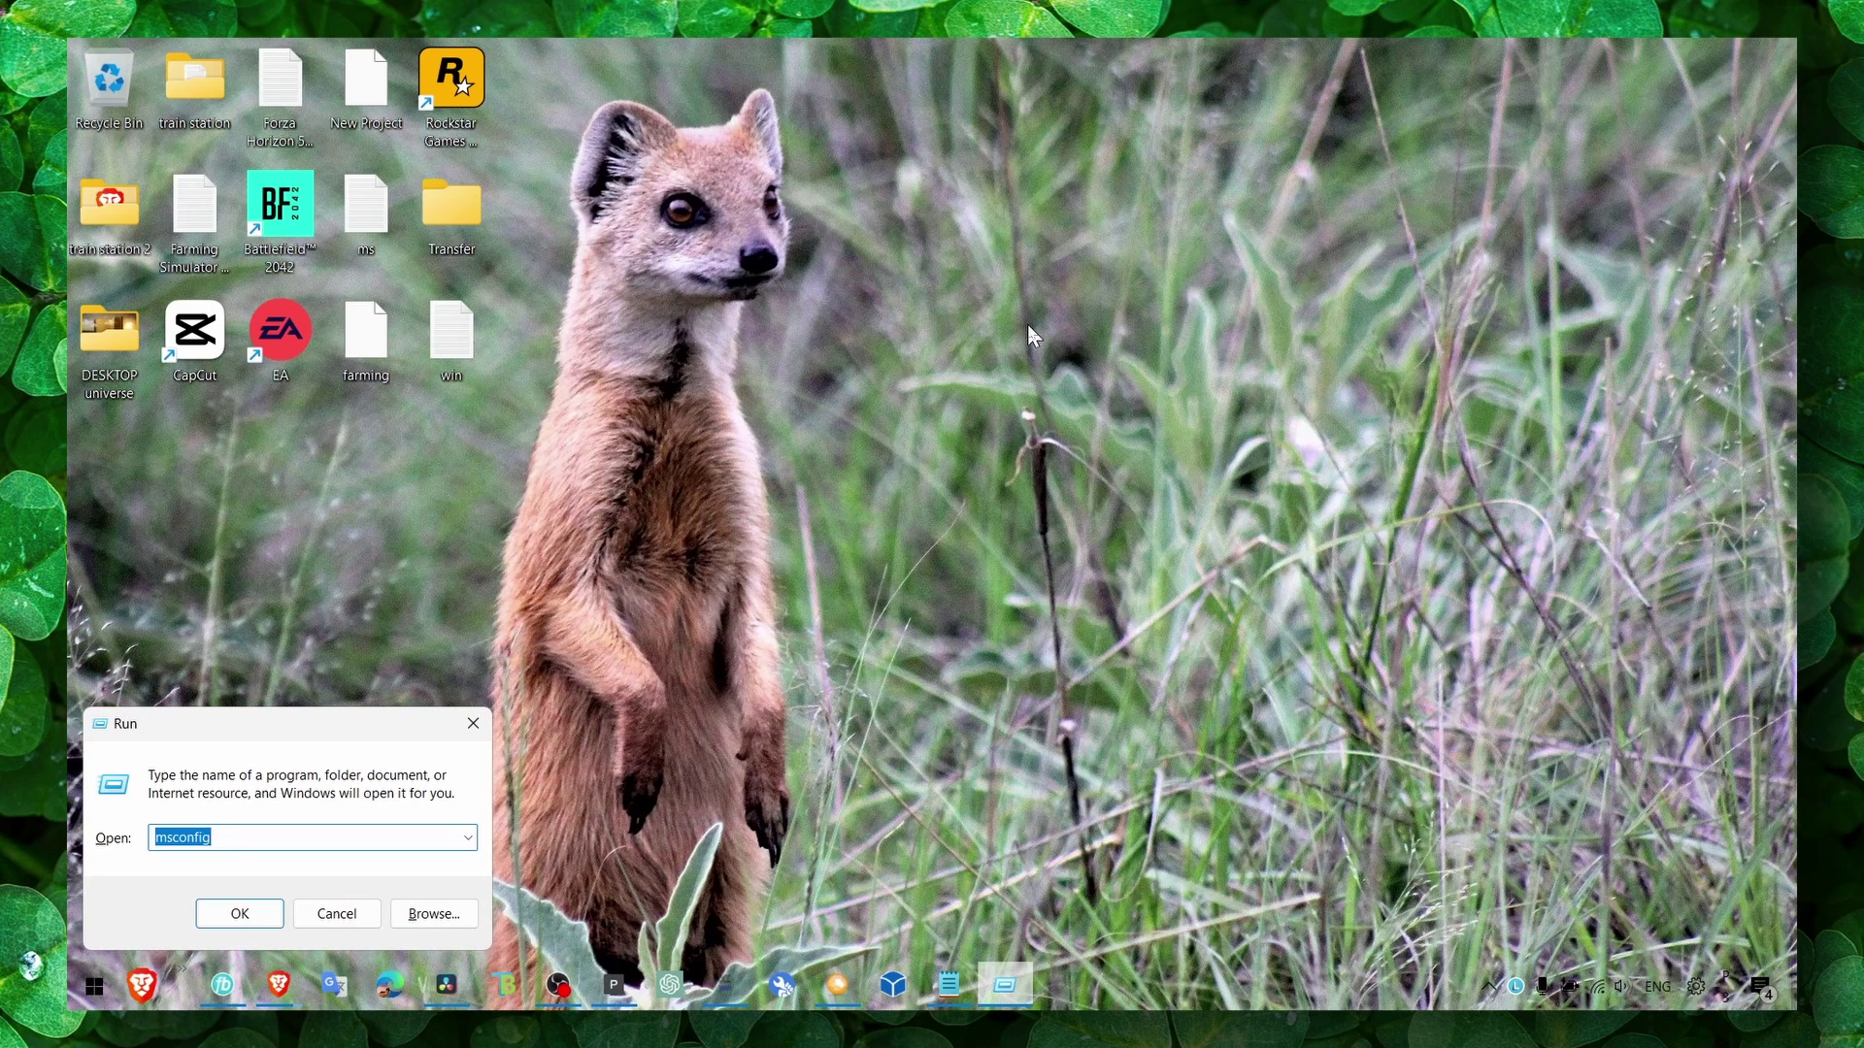
text(temp)
key(Return)
click(1307, 391)
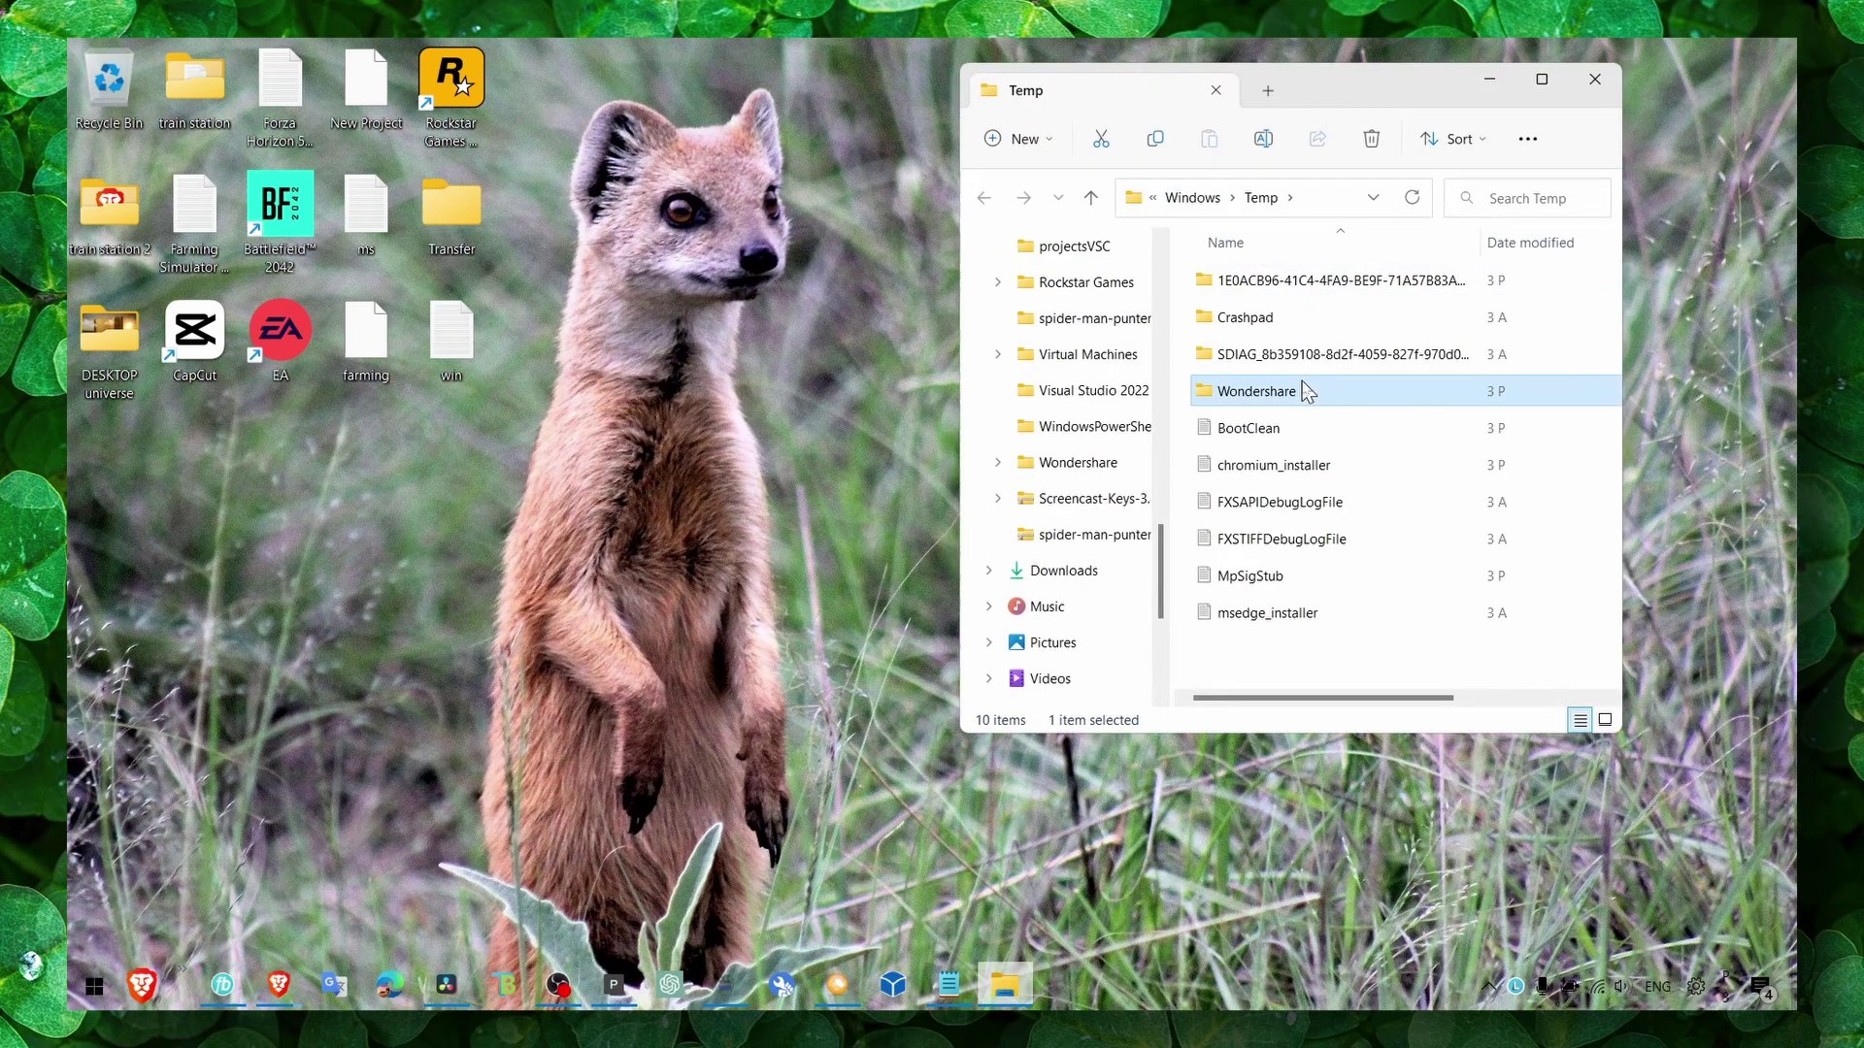
key(ctrl+a)
right_click(1306, 391)
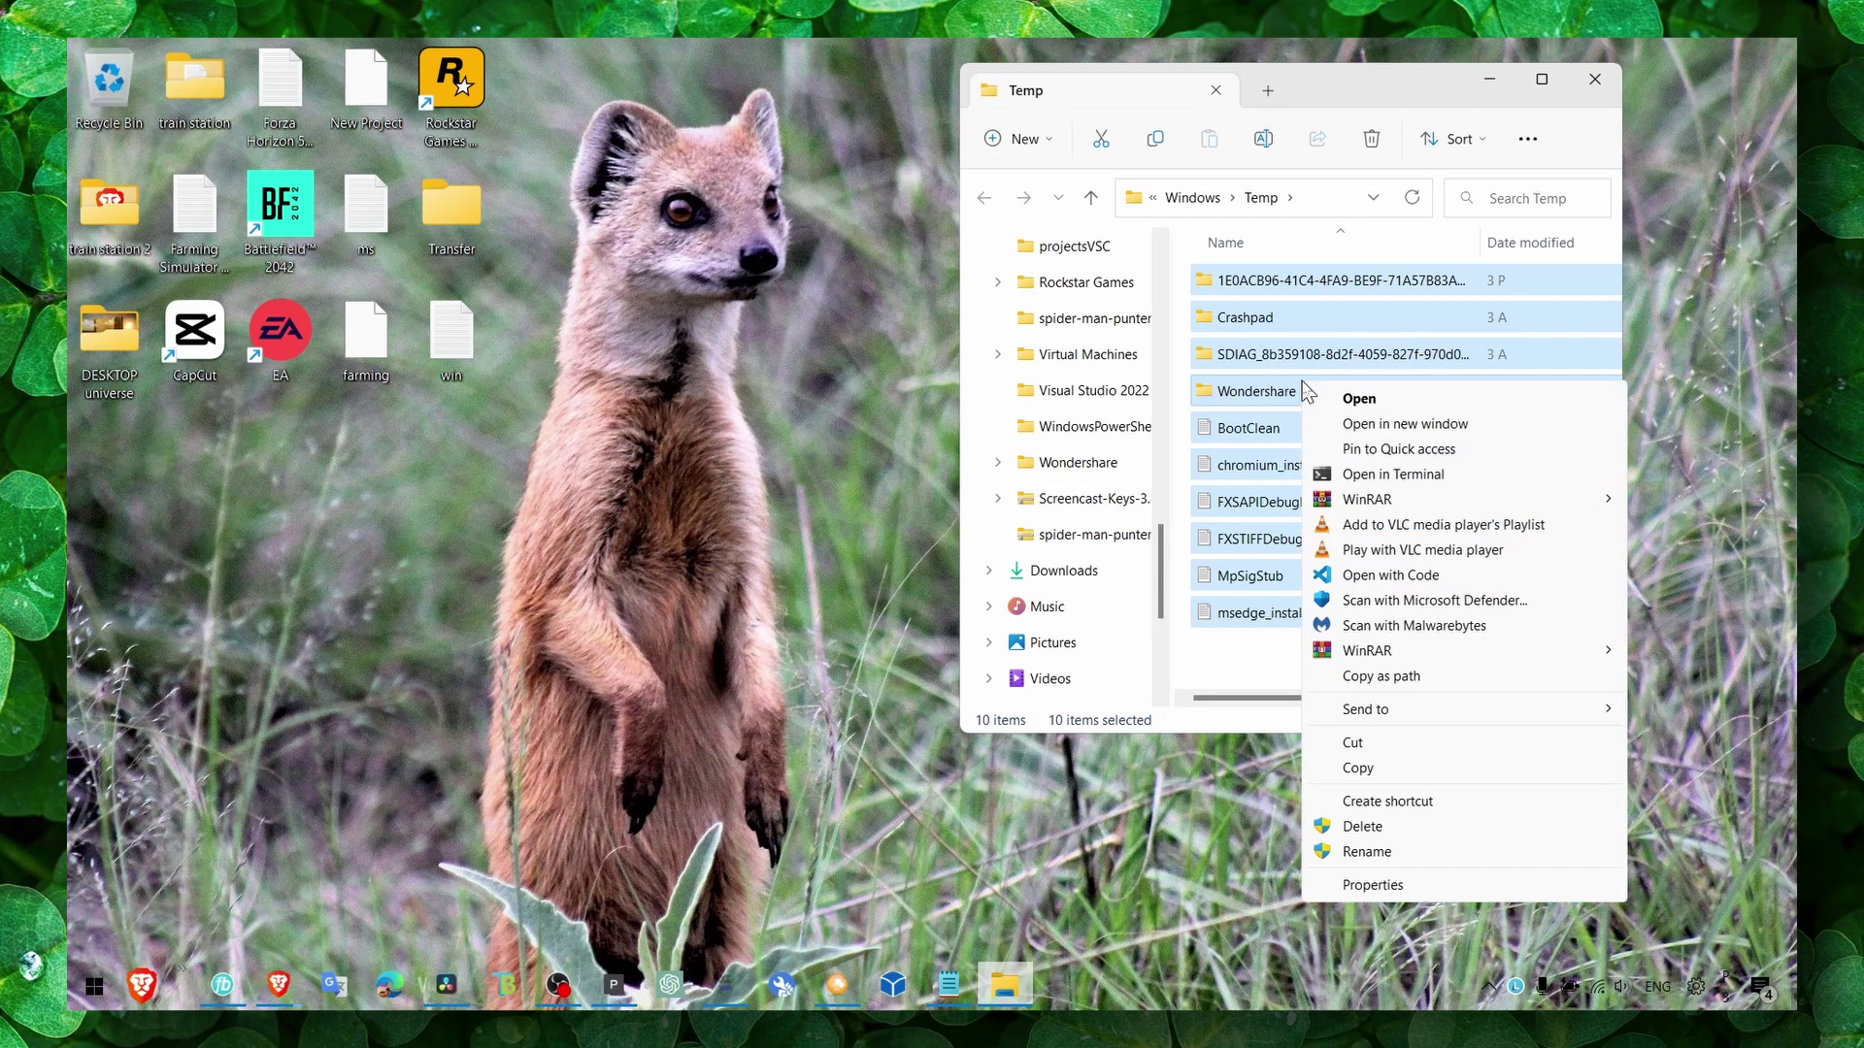
click(1398, 827)
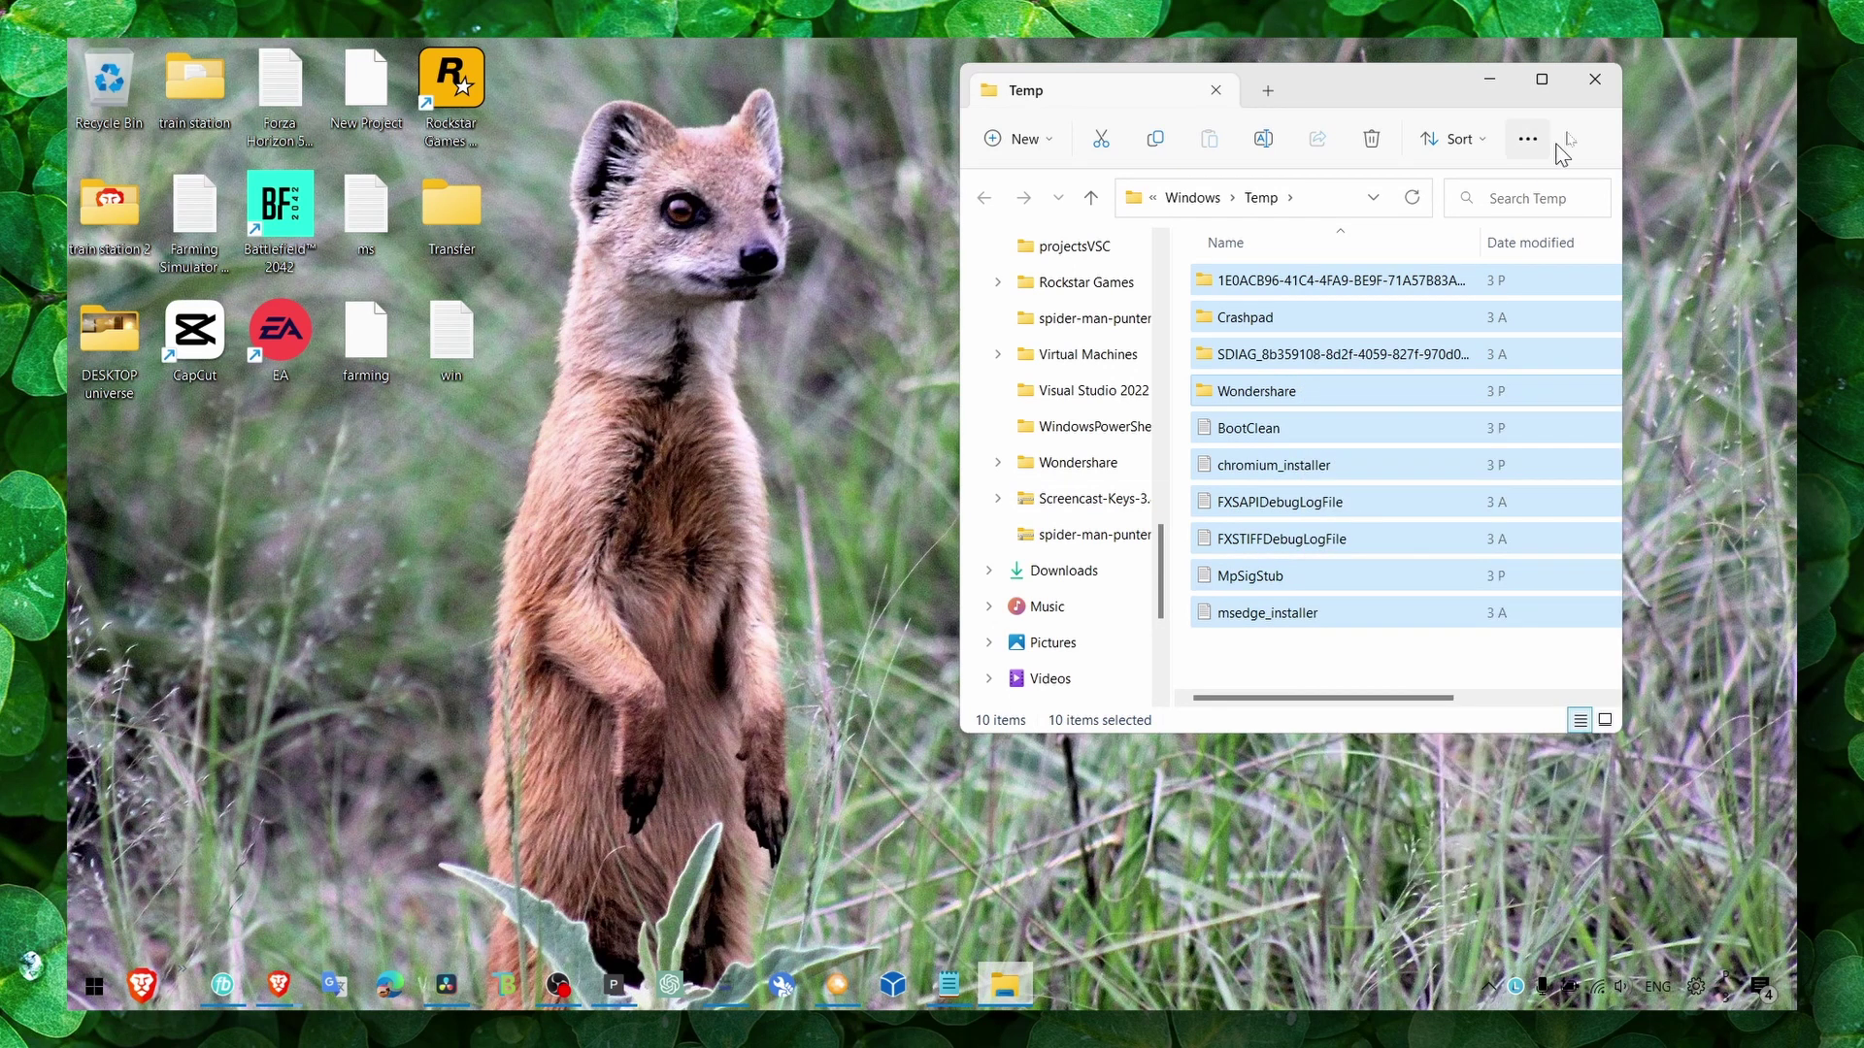
click(1594, 78)
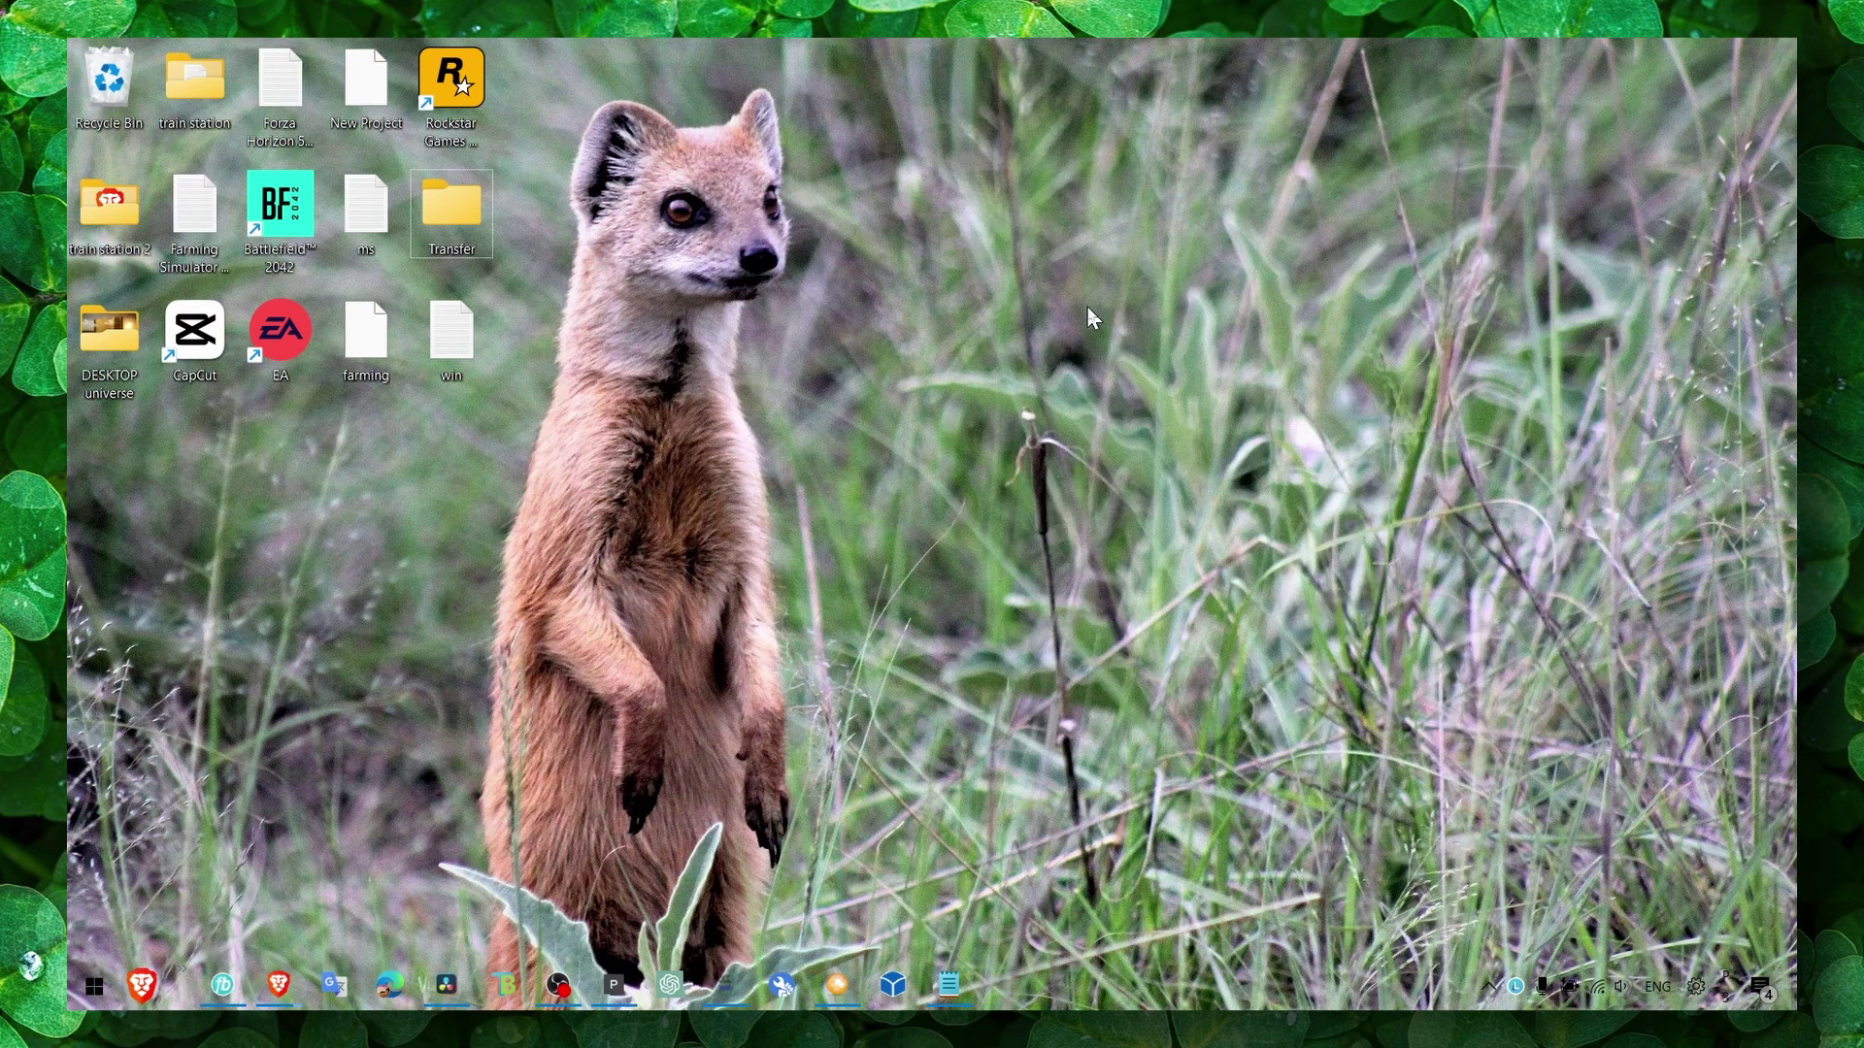